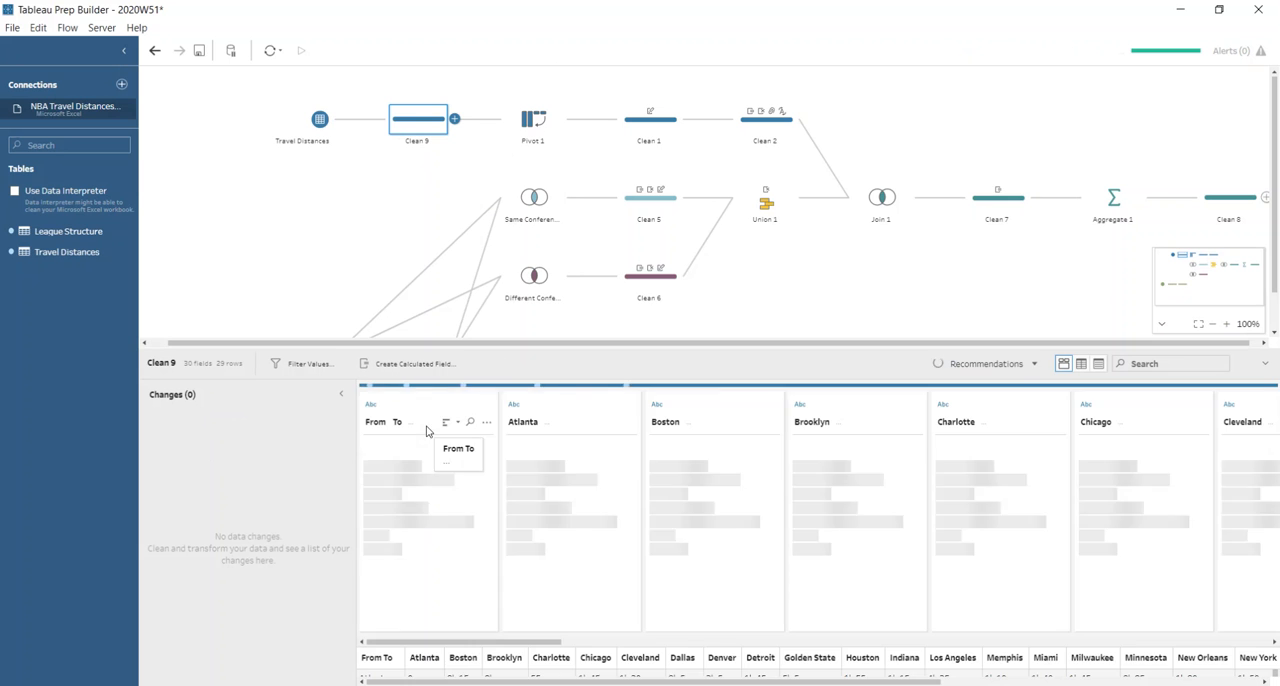
Examine the city-to-city travel times in the Clean 9 step's data grid.
{"action": "left_click_drag", "start_coordinate": [441, 350], "coordinate": [474, 137]}
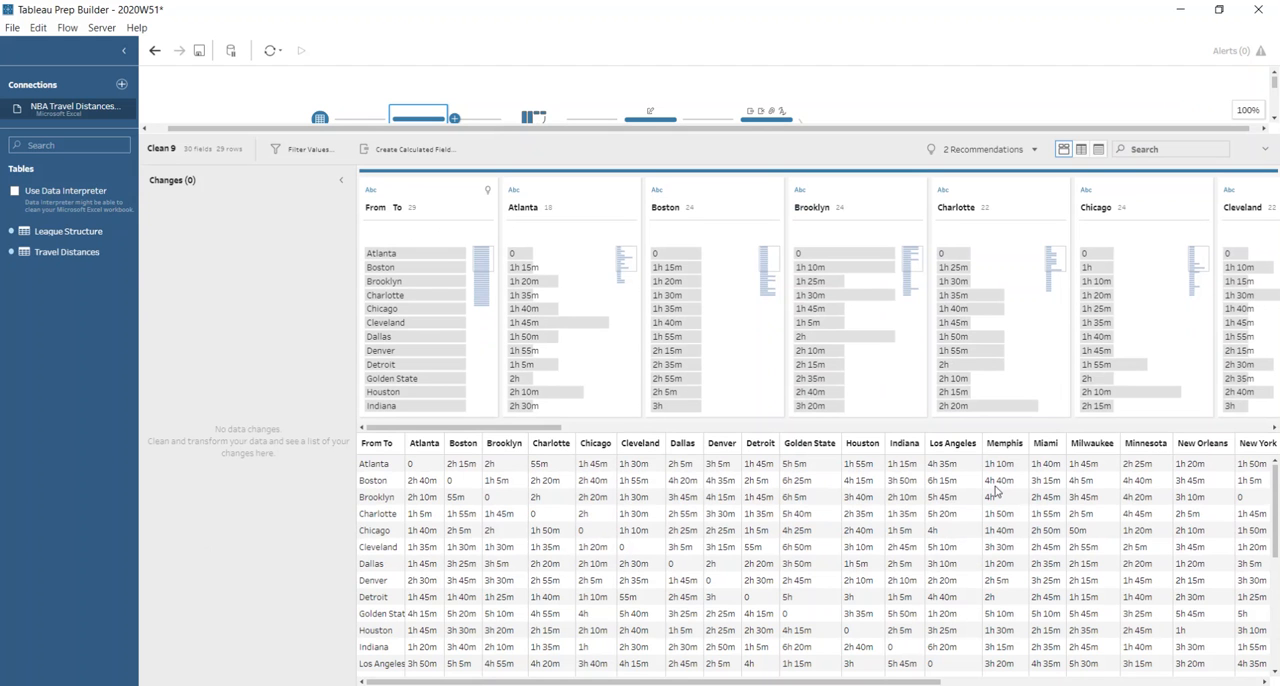
{"action": "scroll", "coordinate": [1168, 570], "scroll_direction": "down", "scroll_amount": 2}
{"action": "scroll", "coordinate": [1168, 570], "scroll_direction": "down", "scroll_amount": 3}
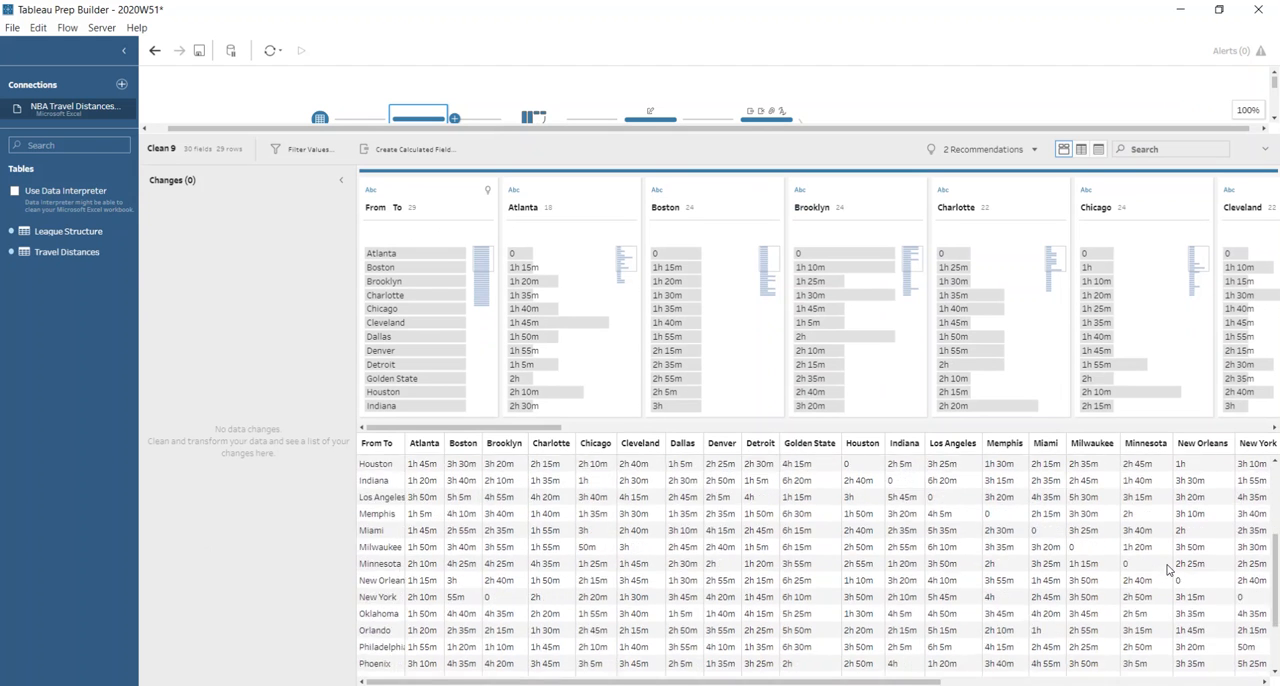
{"action": "scroll", "coordinate": [1175, 572], "scroll_direction": "up", "scroll_amount": 5}
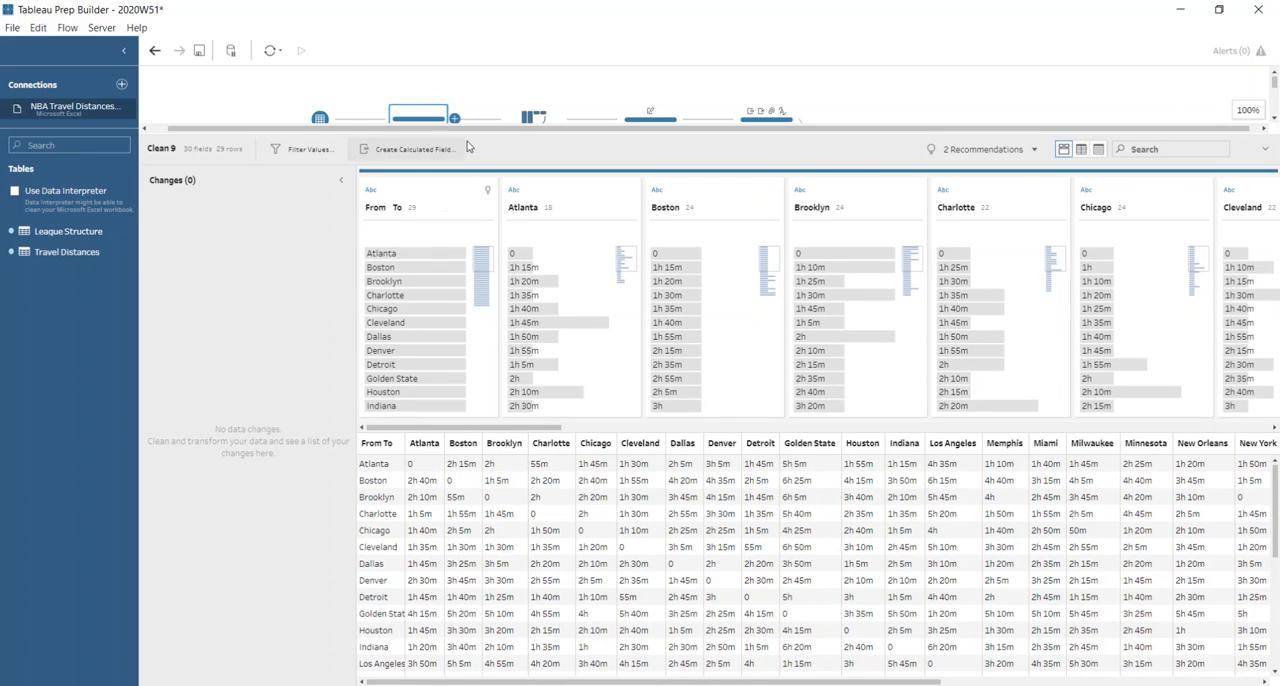
{"action": "left_click_drag", "start_coordinate": [477, 129], "coordinate": [481, 208]}
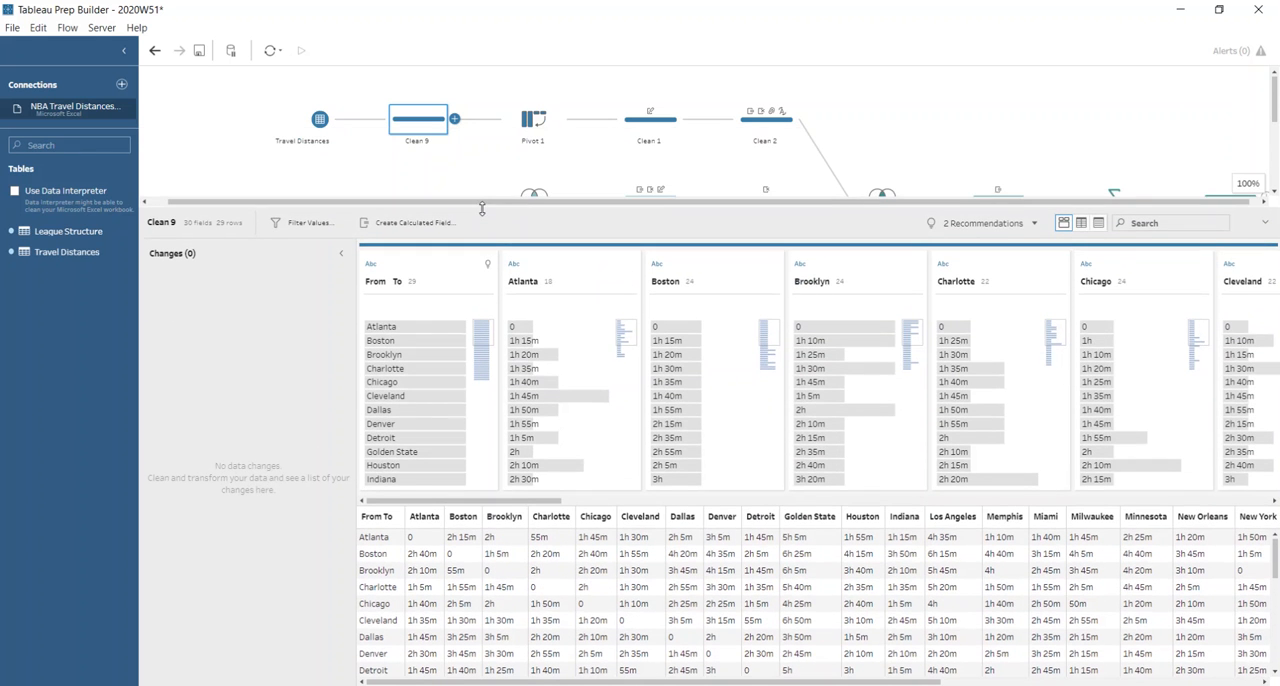
Inspect the columns-to-rows setup of the Pivot 1 step and the field renames in Clean 1.
{"action": "left_click", "coordinate": [535, 121]}
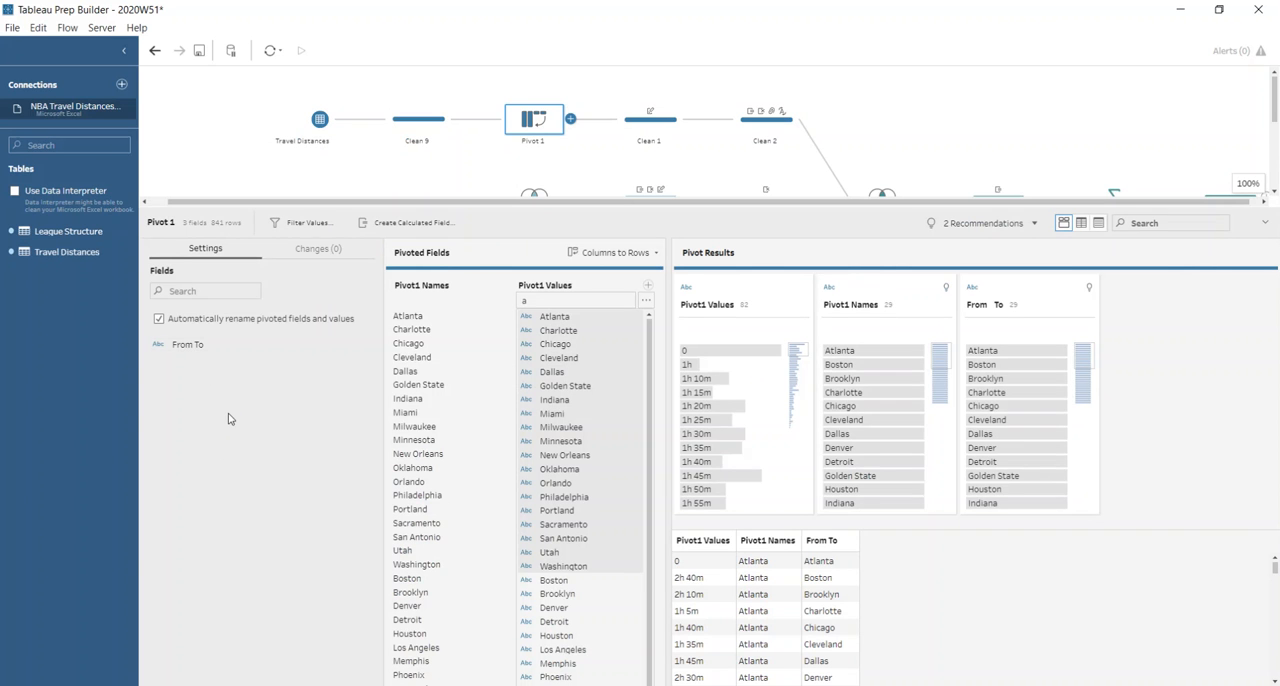
{"action": "left_click", "coordinate": [542, 301]}
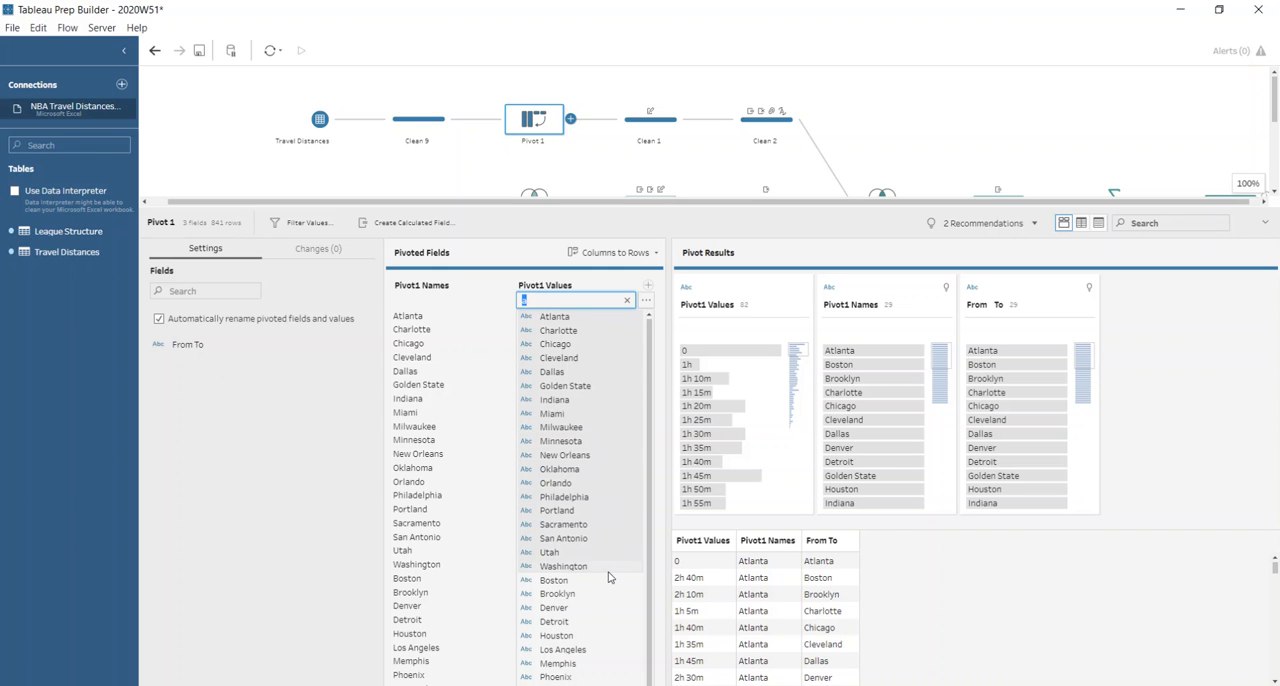
{"action": "scroll", "coordinate": [611, 580], "scroll_direction": "down", "scroll_amount": 1}
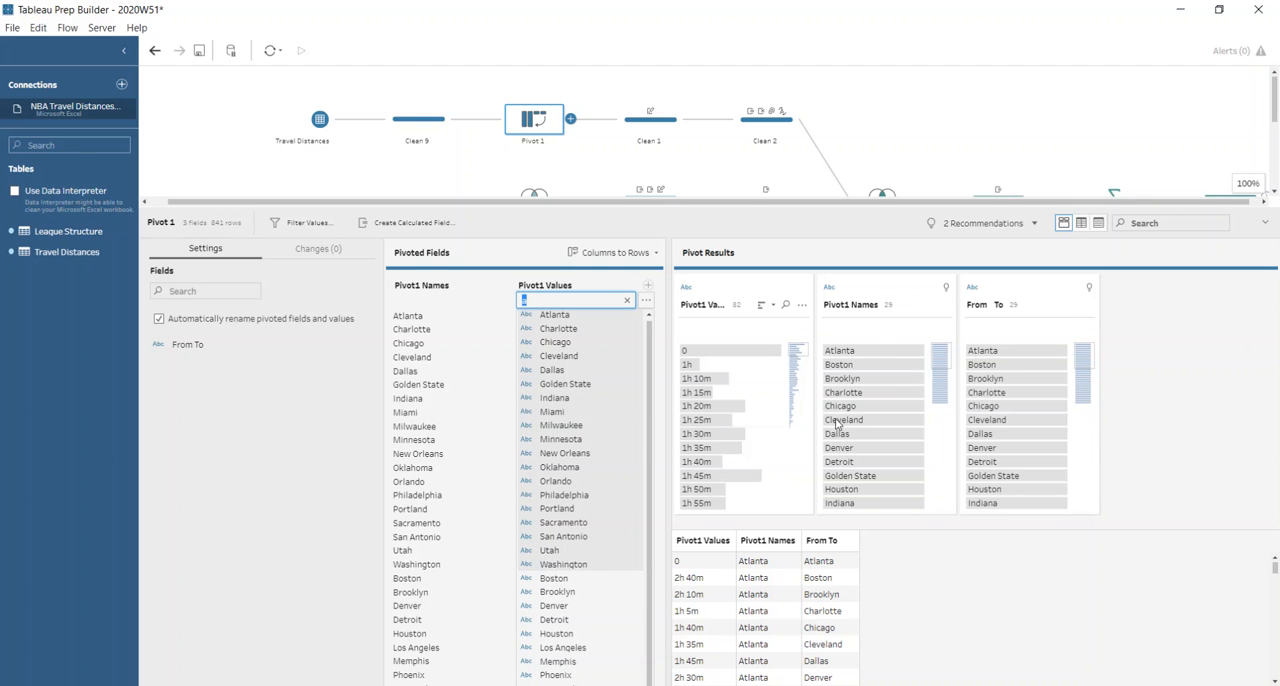
{"action": "left_click", "coordinate": [636, 122]}
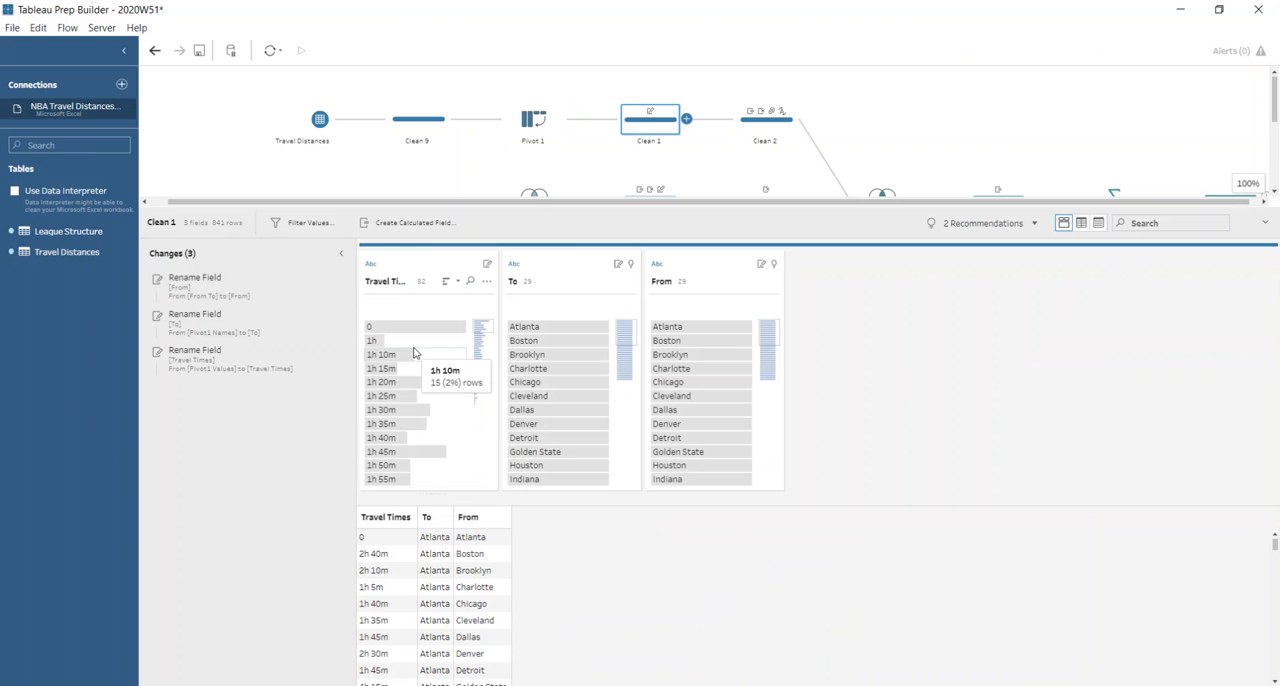
Review how Clean 2 builds the Hours field: its REGEXP_EXTRACT calculation, null grouping and data type change.
{"action": "left_click", "coordinate": [783, 126]}
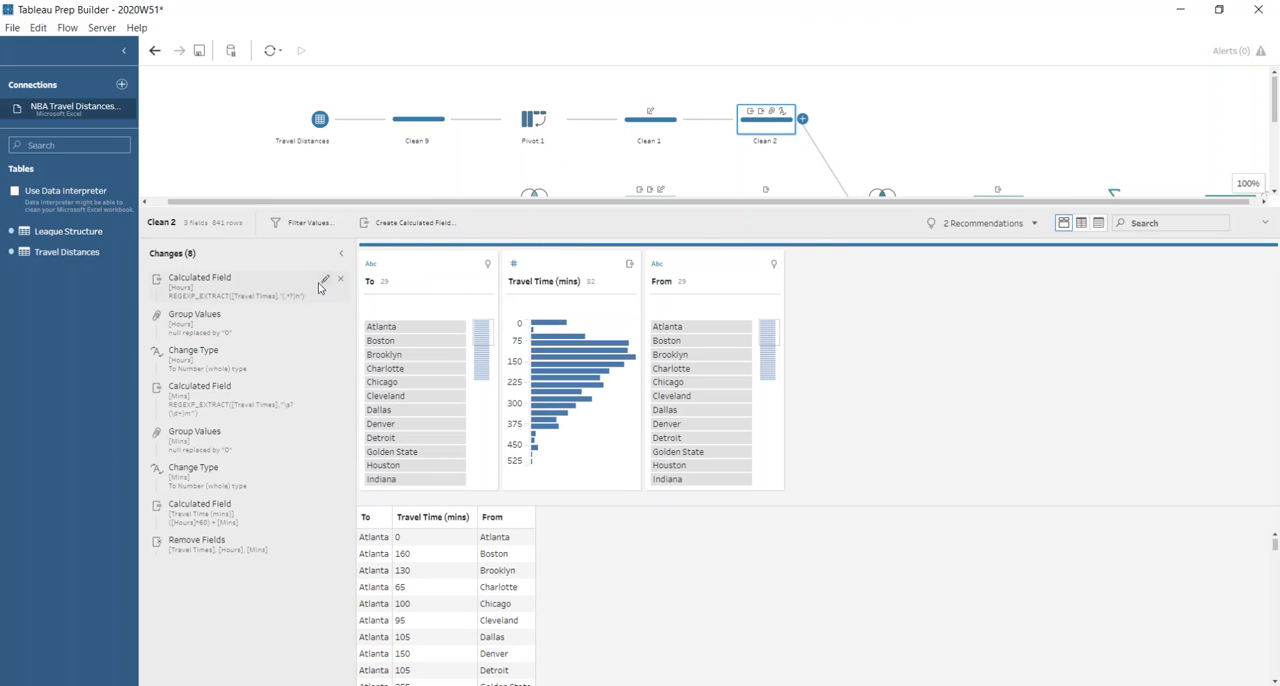
{"action": "left_click", "coordinate": [325, 280]}
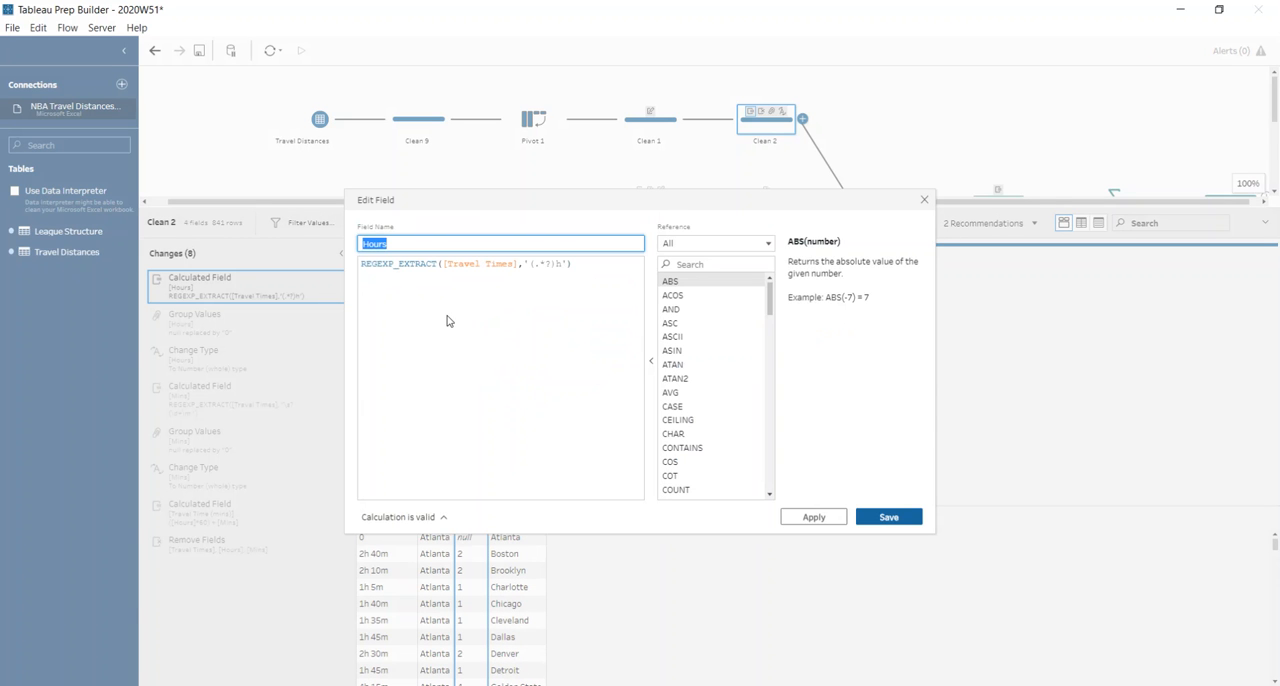
{"action": "left_click_drag", "start_coordinate": [452, 201], "coordinate": [479, 125]}
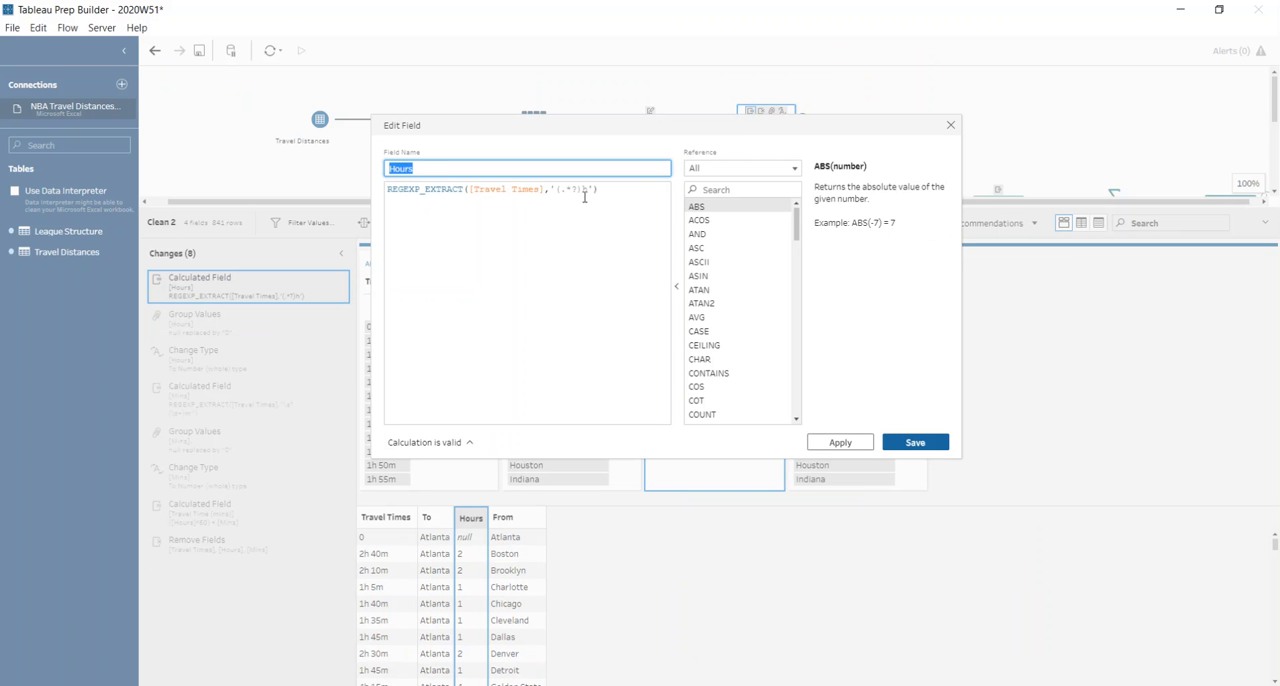
{"action": "left_click", "coordinate": [951, 127]}
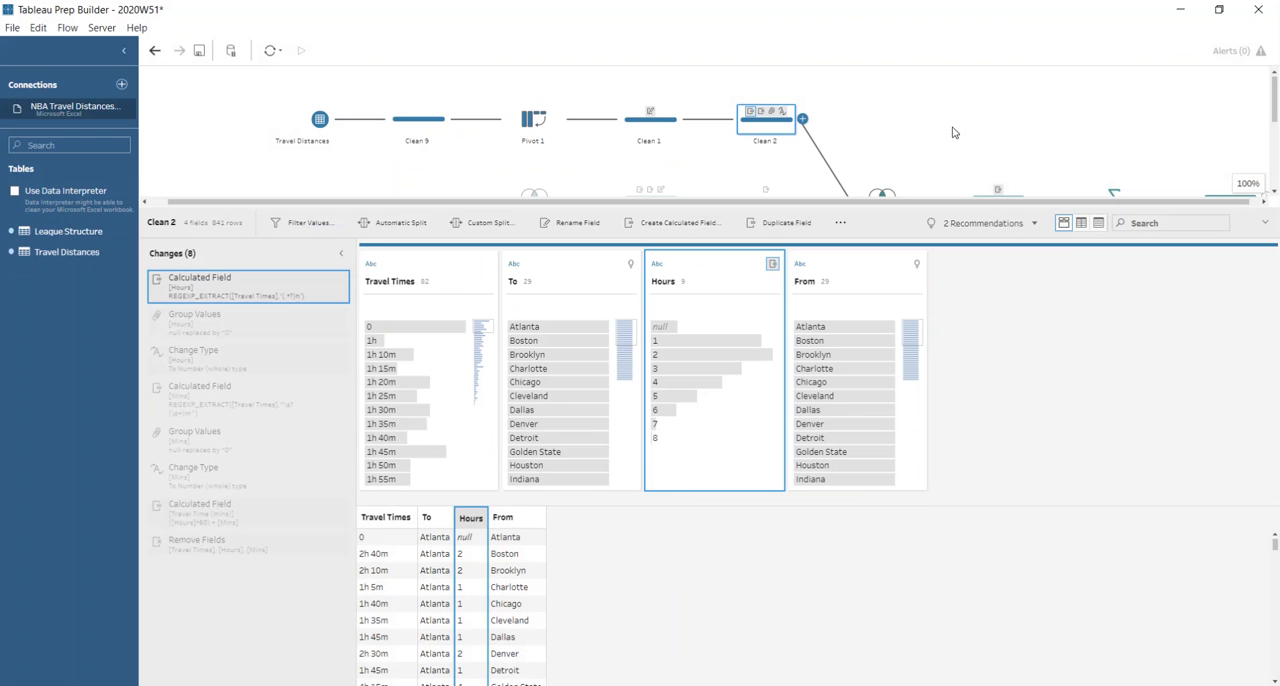
{"action": "left_click", "coordinate": [228, 327]}
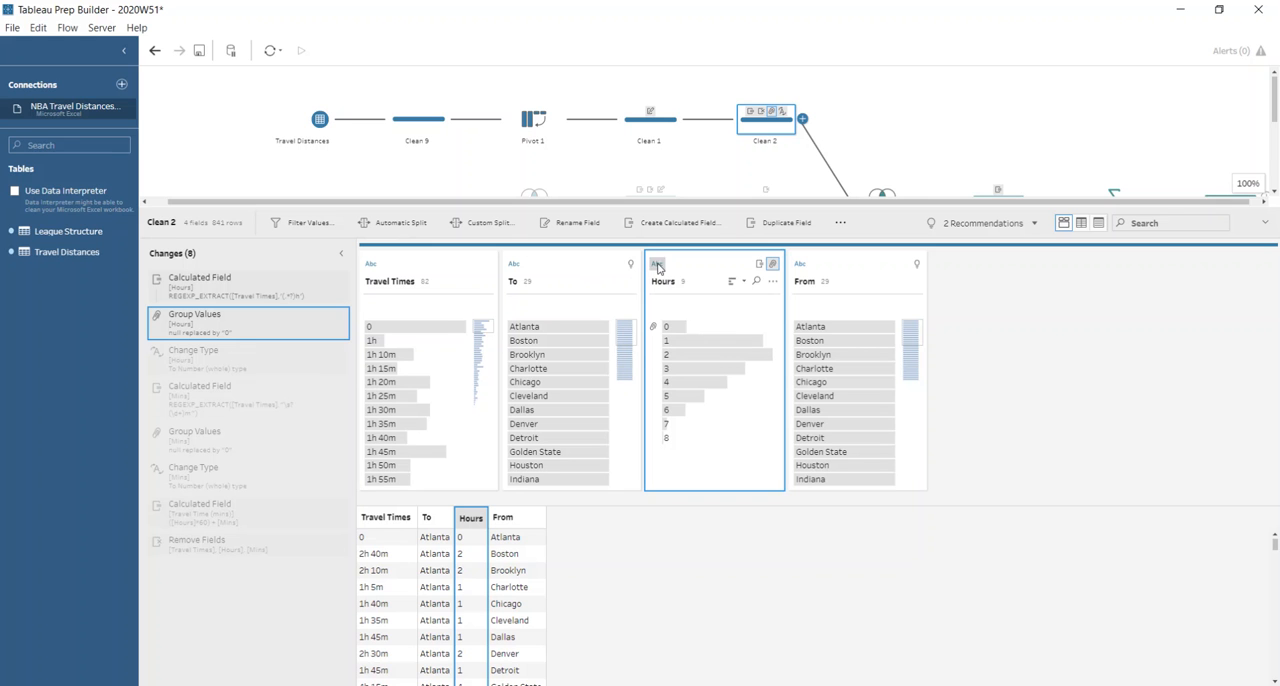
{"action": "left_click", "coordinate": [170, 367]}
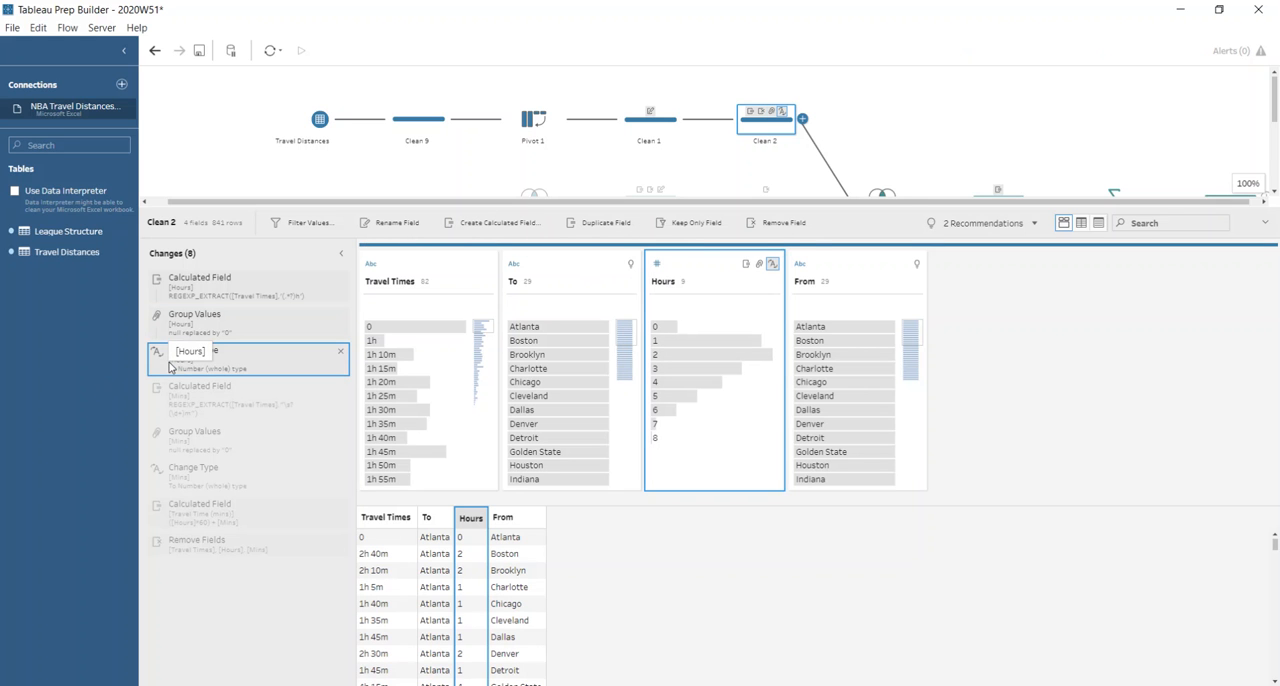
Review how Clean 2 builds the Mins field: its REGEXP_EXTRACT calculation, null grouping and data type change.
{"action": "left_click", "coordinate": [324, 390]}
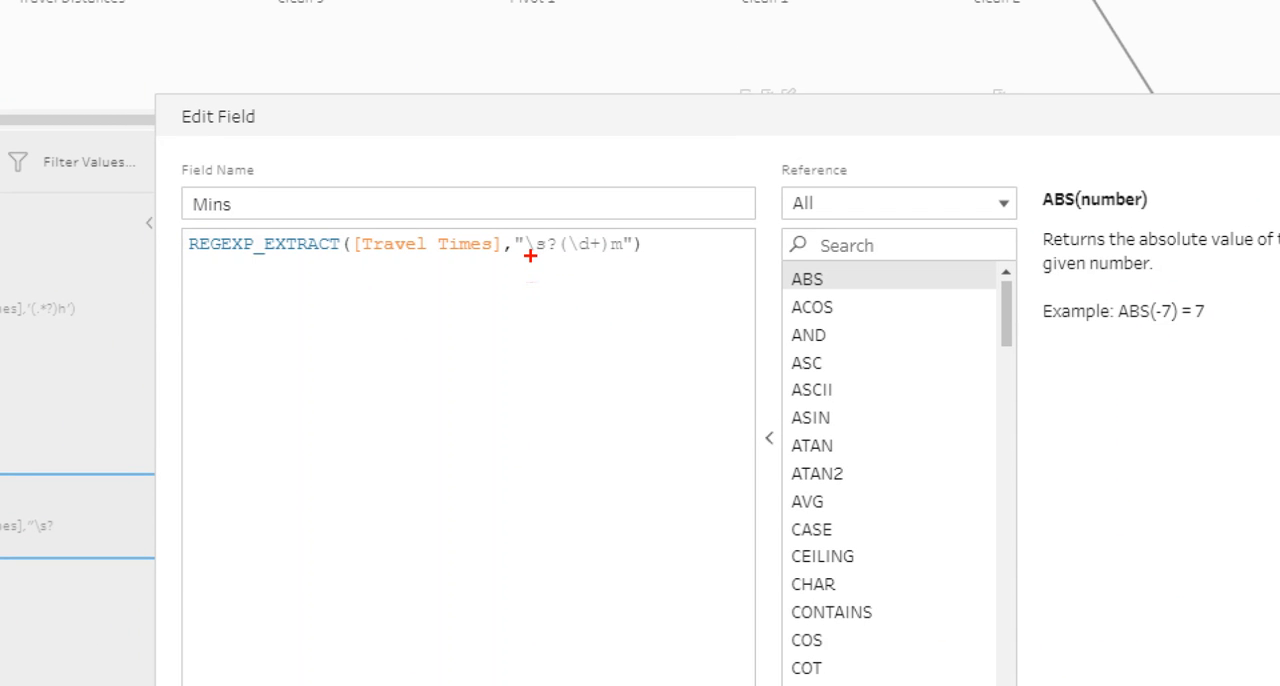
{"action": "mouse_move", "coordinate": [530, 255]}
{"action": "left_mouse_down"}
{"action": "mouse_move", "coordinate": [562, 256]}
{"action": "mouse_move", "coordinate": [511, 256]}
{"action": "left_mouse_up"}
{"action": "left_click_drag", "start_coordinate": [568, 262], "coordinate": [607, 255]}
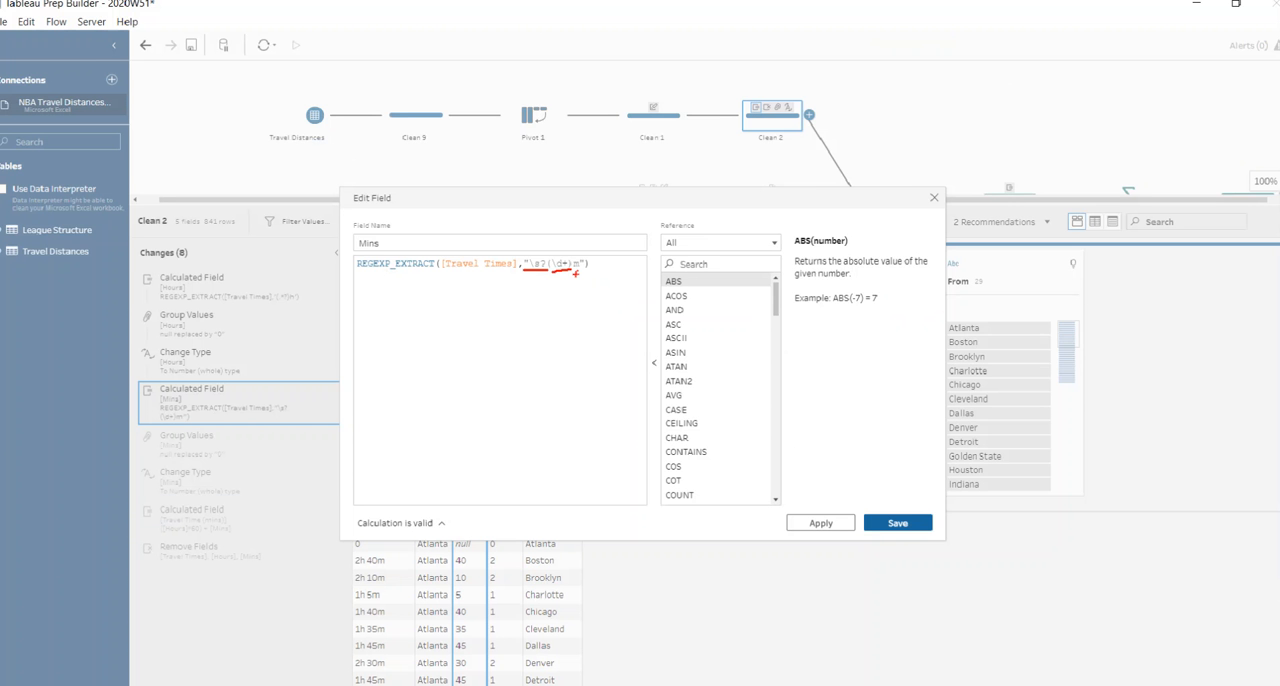
{"action": "left_click", "coordinate": [924, 200]}
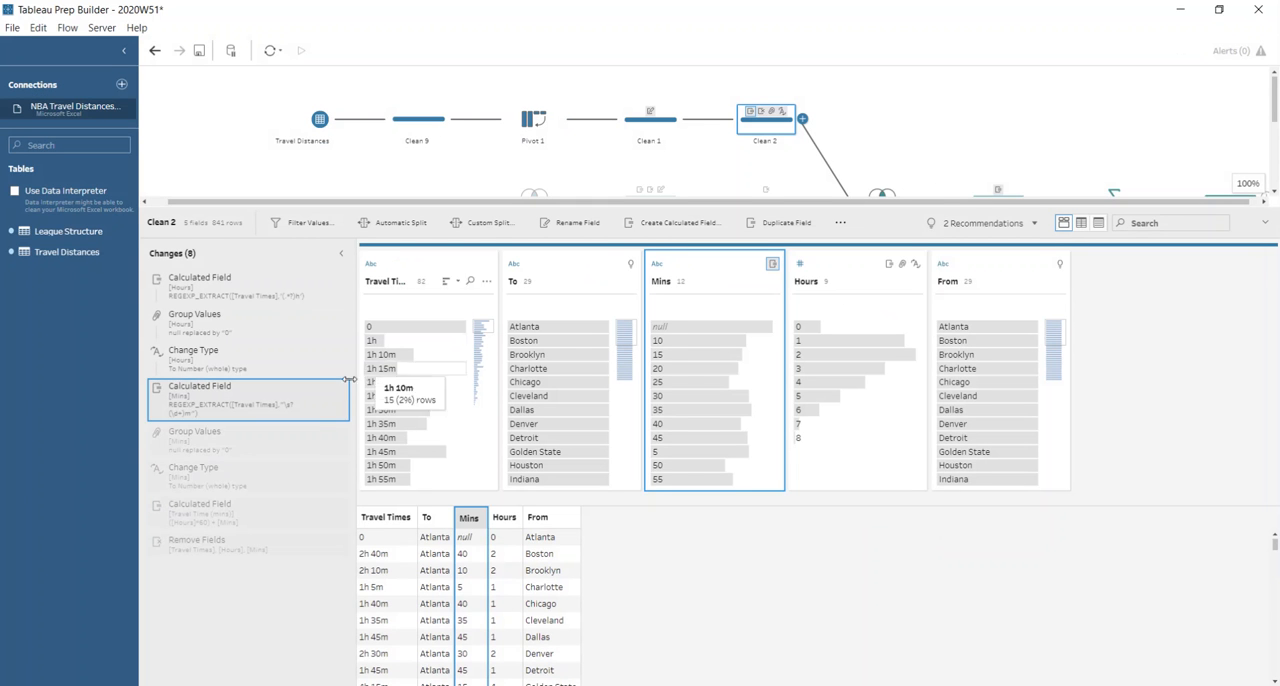
{"action": "left_click", "coordinate": [250, 440]}
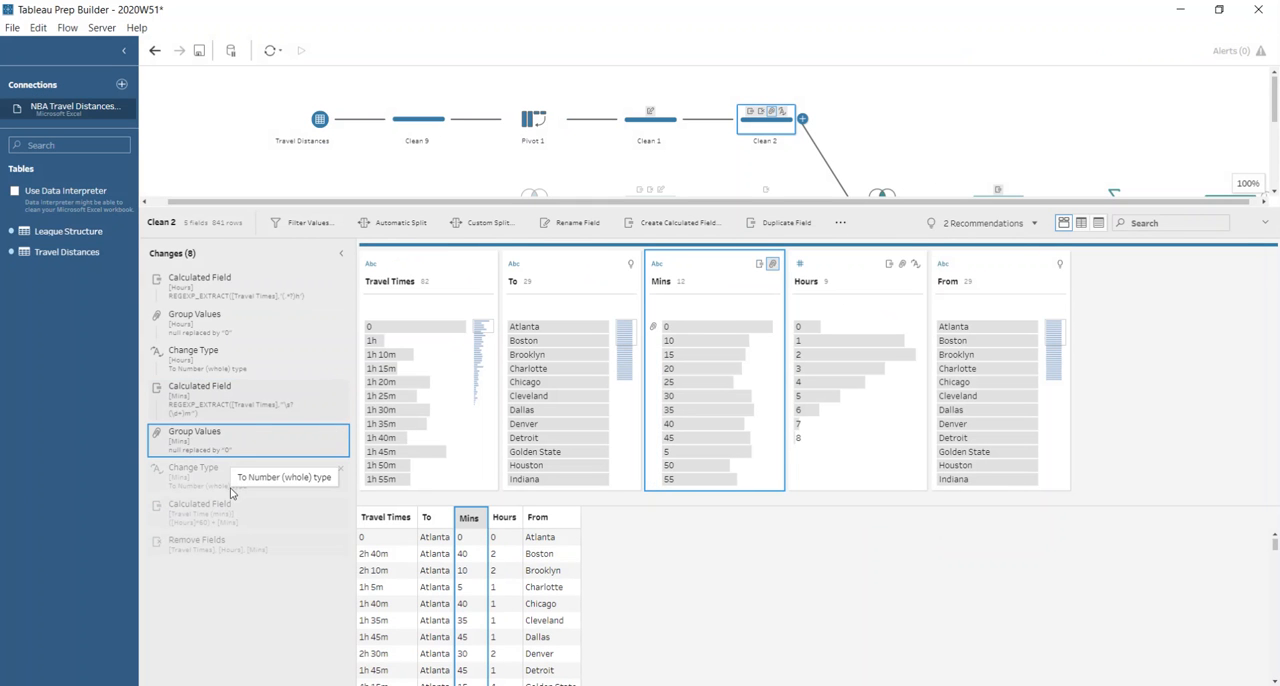
{"action": "left_click", "coordinate": [232, 482]}
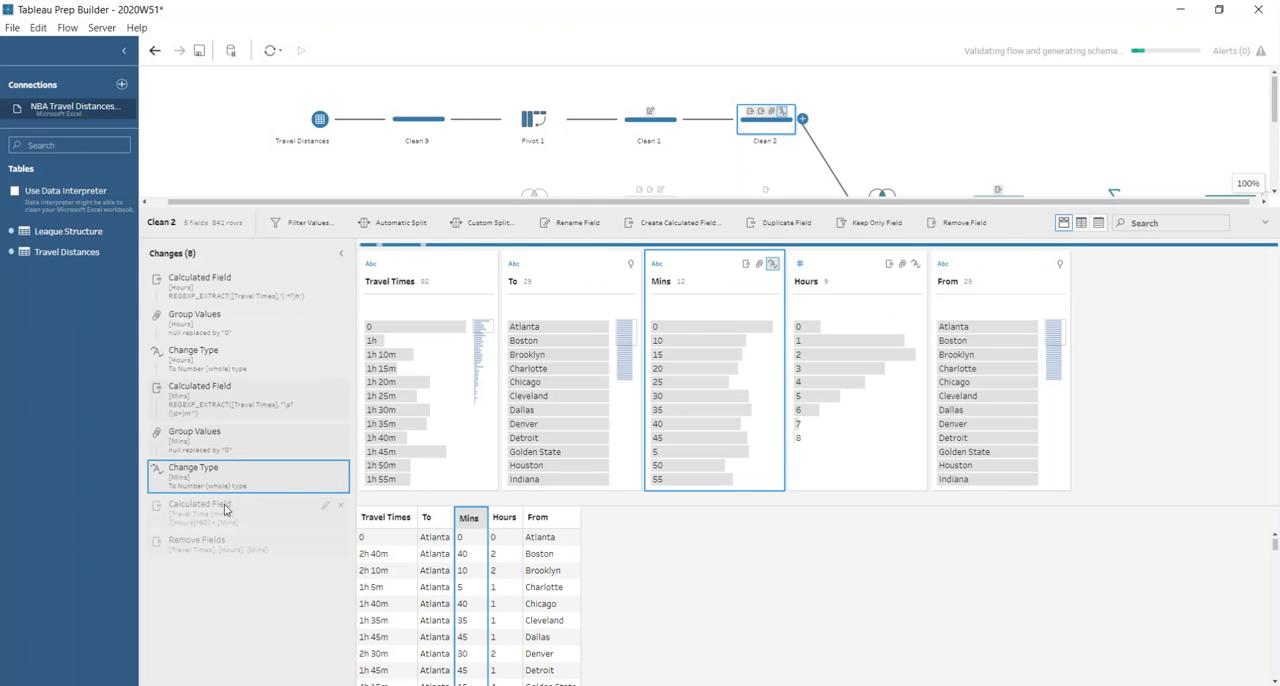
Inspect the Travel Time (mins) calculation and the Remove Fields change at the end of Clean 2.
{"action": "left_click", "coordinate": [323, 507]}
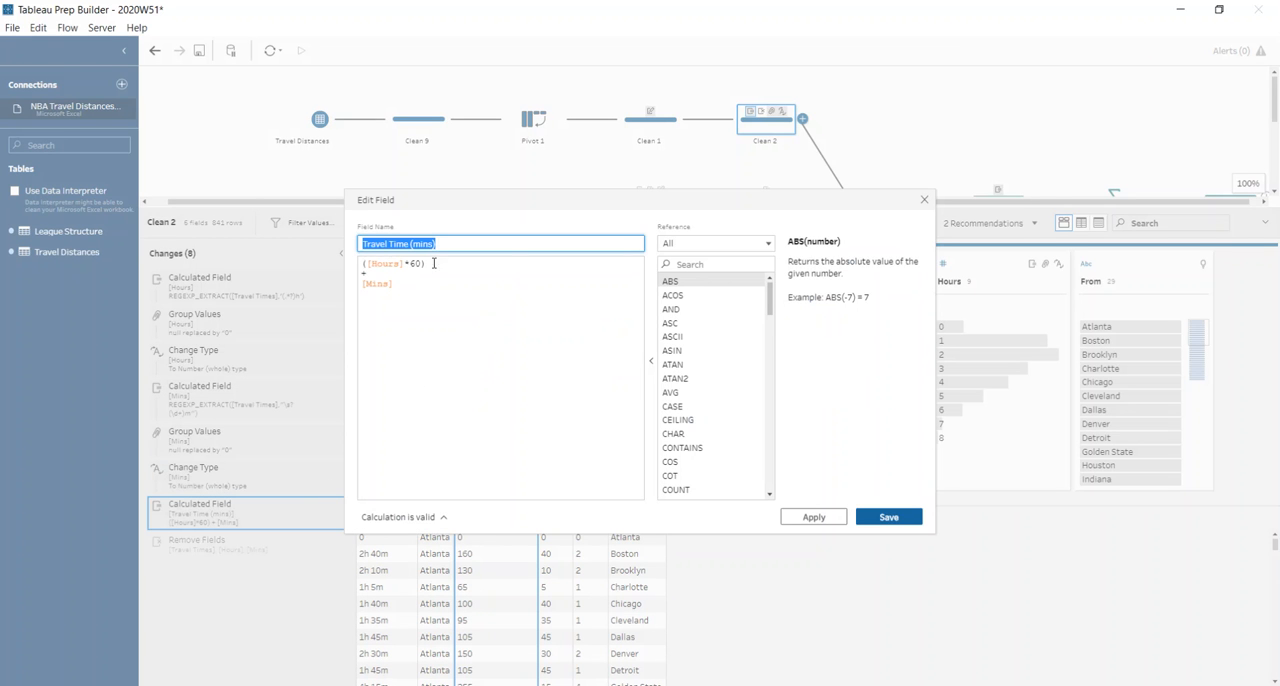
{"action": "left_click", "coordinate": [924, 200]}
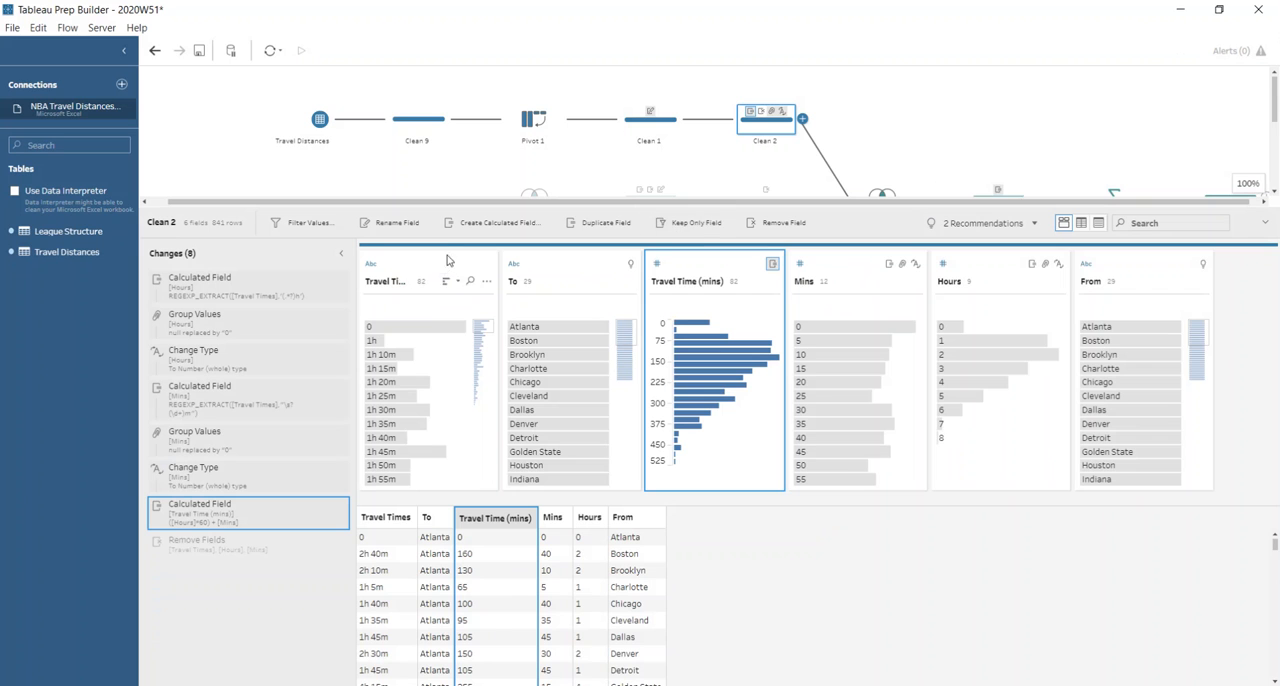
{"action": "left_click", "coordinate": [255, 545]}
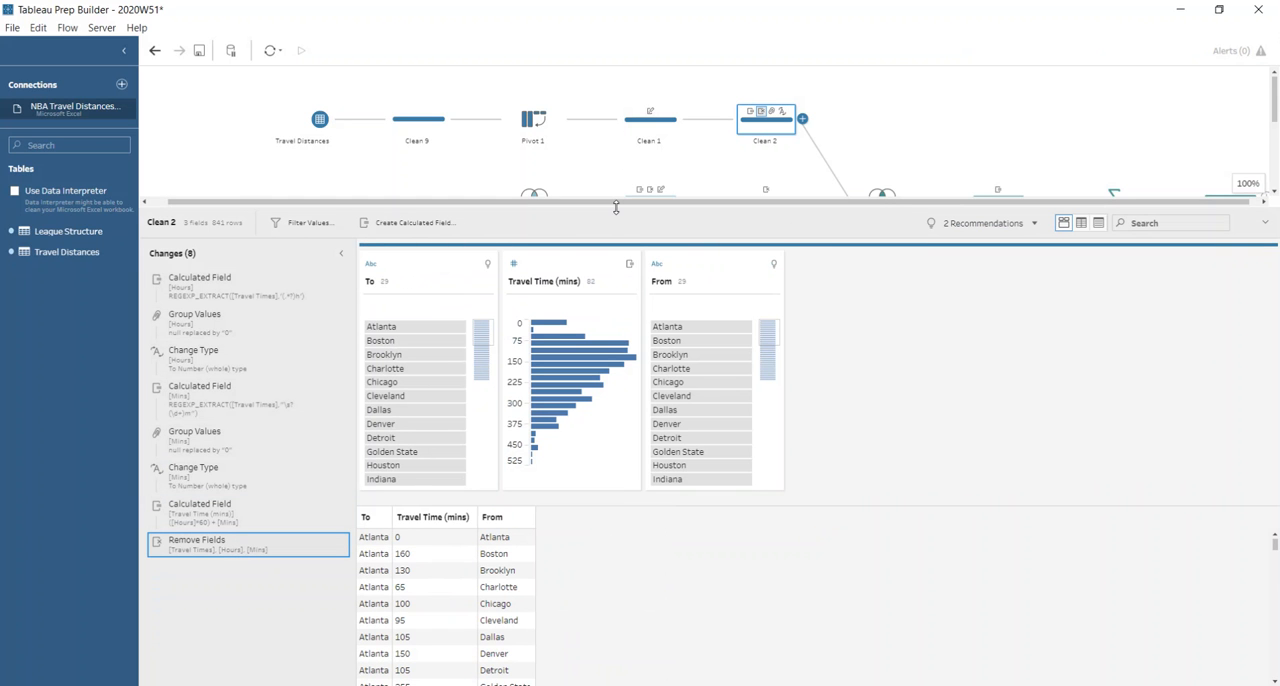
Inspect the League Structure input and the Team - Split 1 calculated field in the Clean 5 step that follows it.
{"action": "left_click_drag", "start_coordinate": [616, 207], "coordinate": [632, 345]}
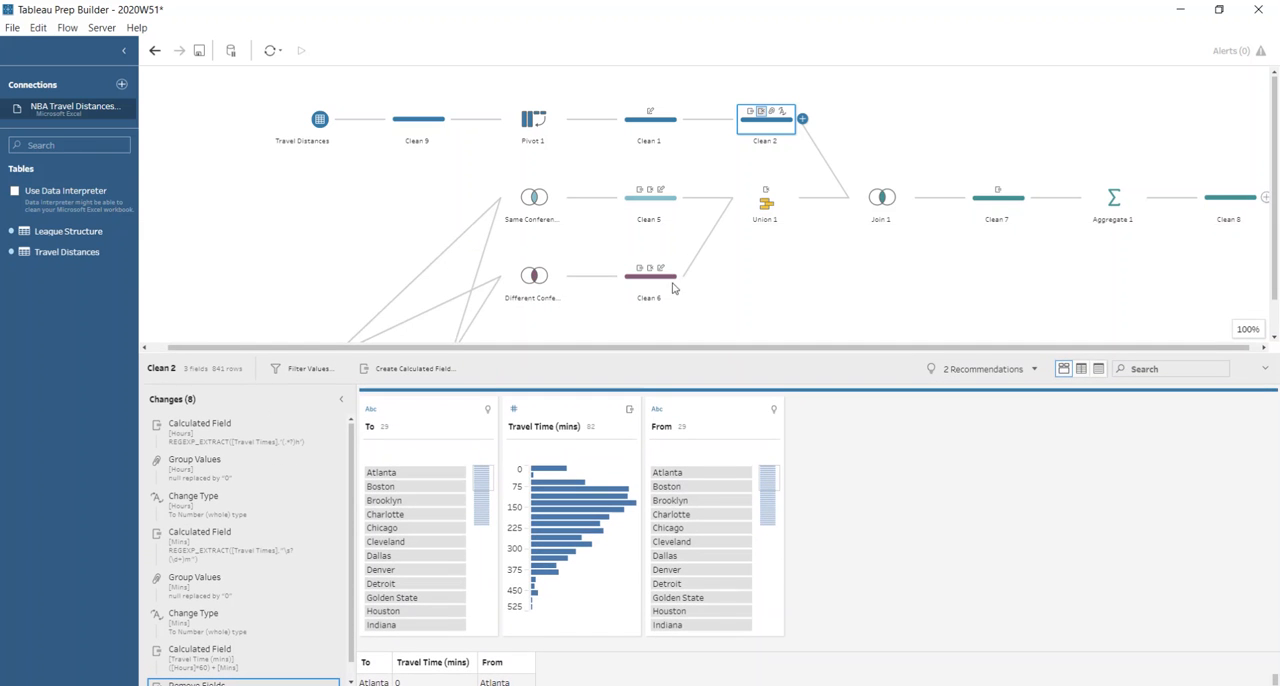
{"action": "left_click", "coordinate": [200, 318]}
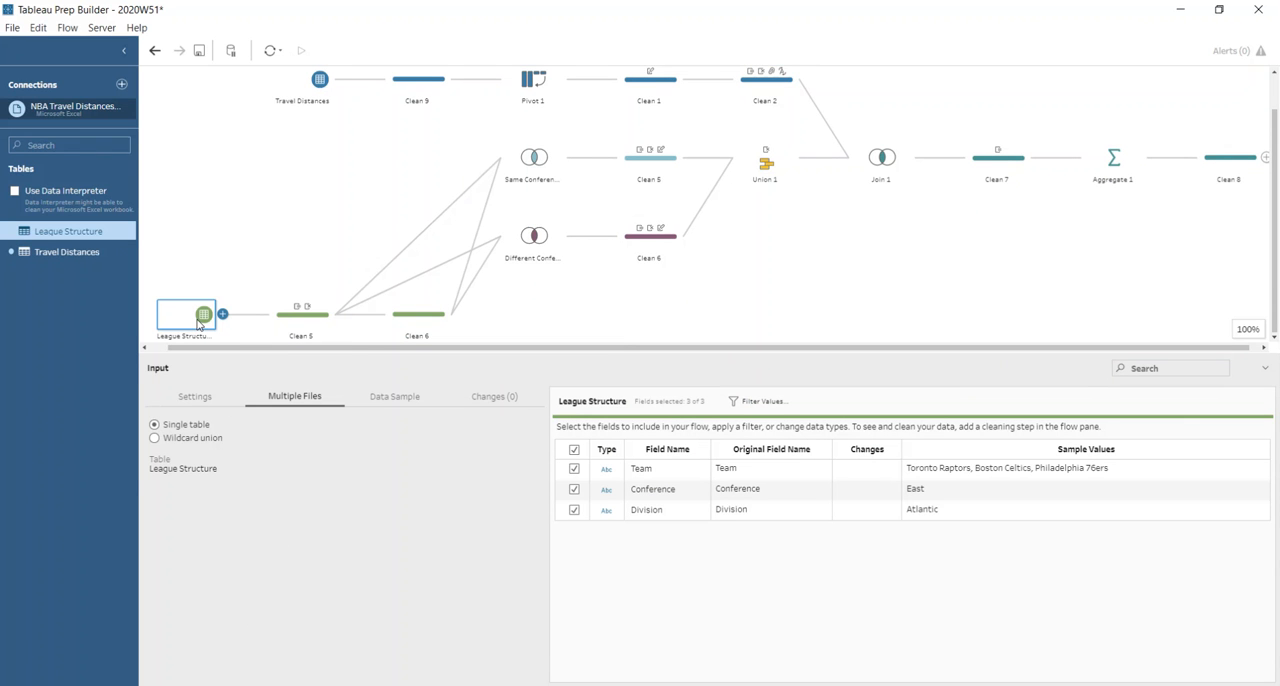
{"action": "left_click", "coordinate": [283, 330]}
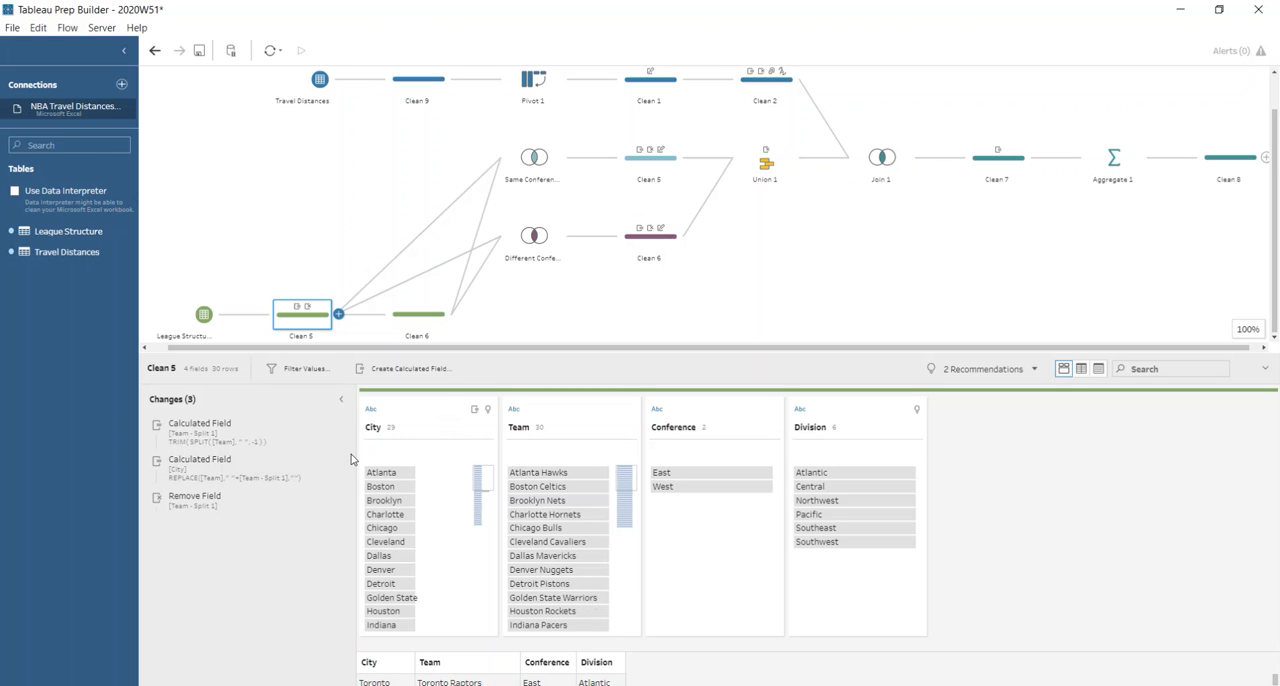
{"action": "left_click", "coordinate": [252, 447]}
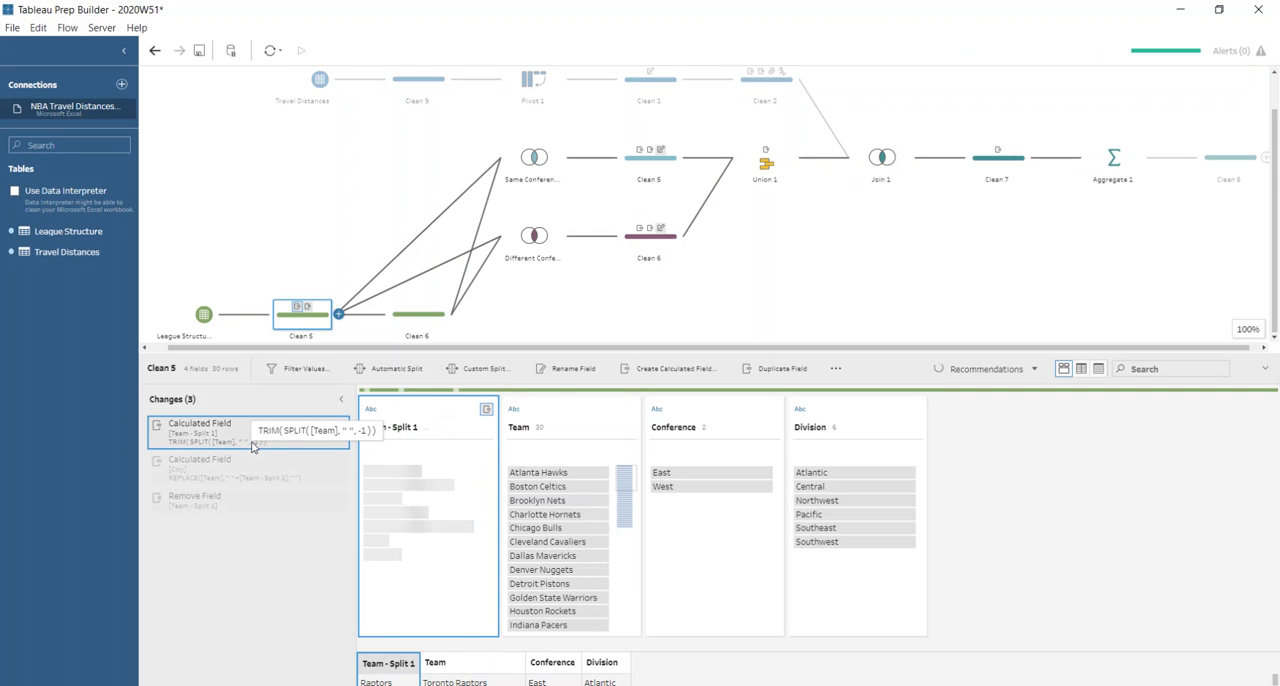
{"action": "left_click", "coordinate": [629, 428]}
{"action": "mouse_move", "coordinate": [694, 493]}
{"action": "left_click", "coordinate": [770, 507]}
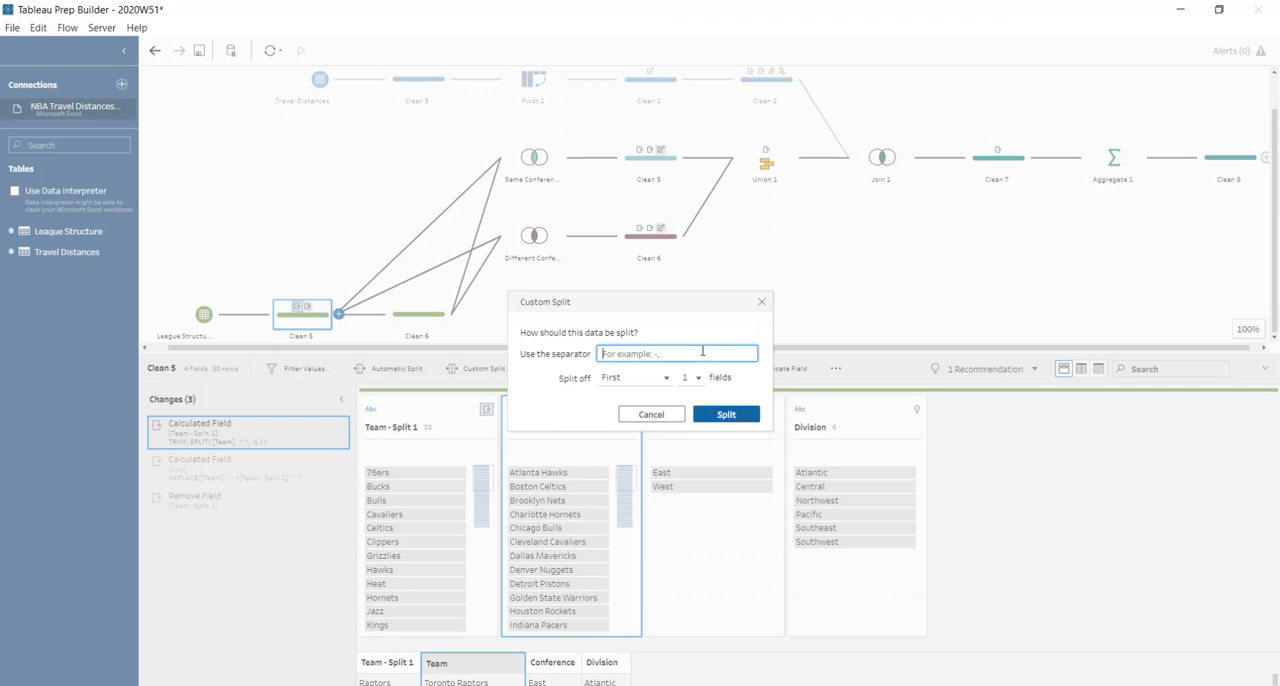
{"action": "left_click", "coordinate": [666, 378]}
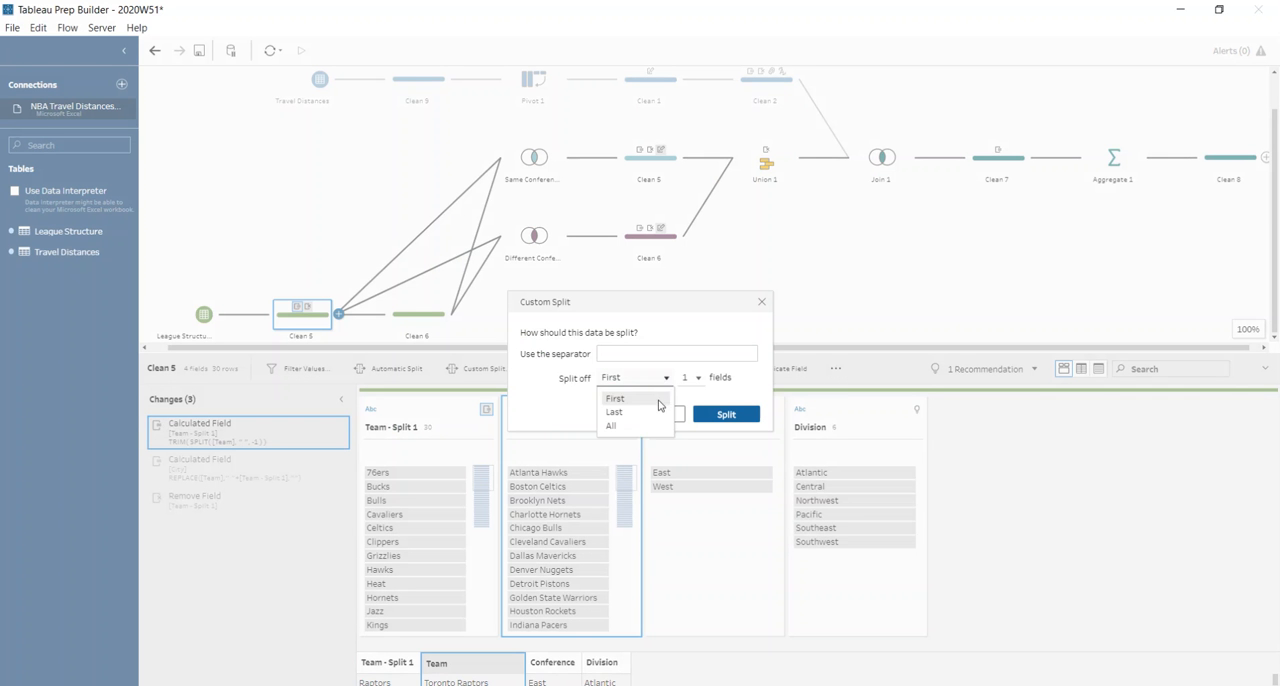
{"action": "left_click", "coordinate": [625, 412]}
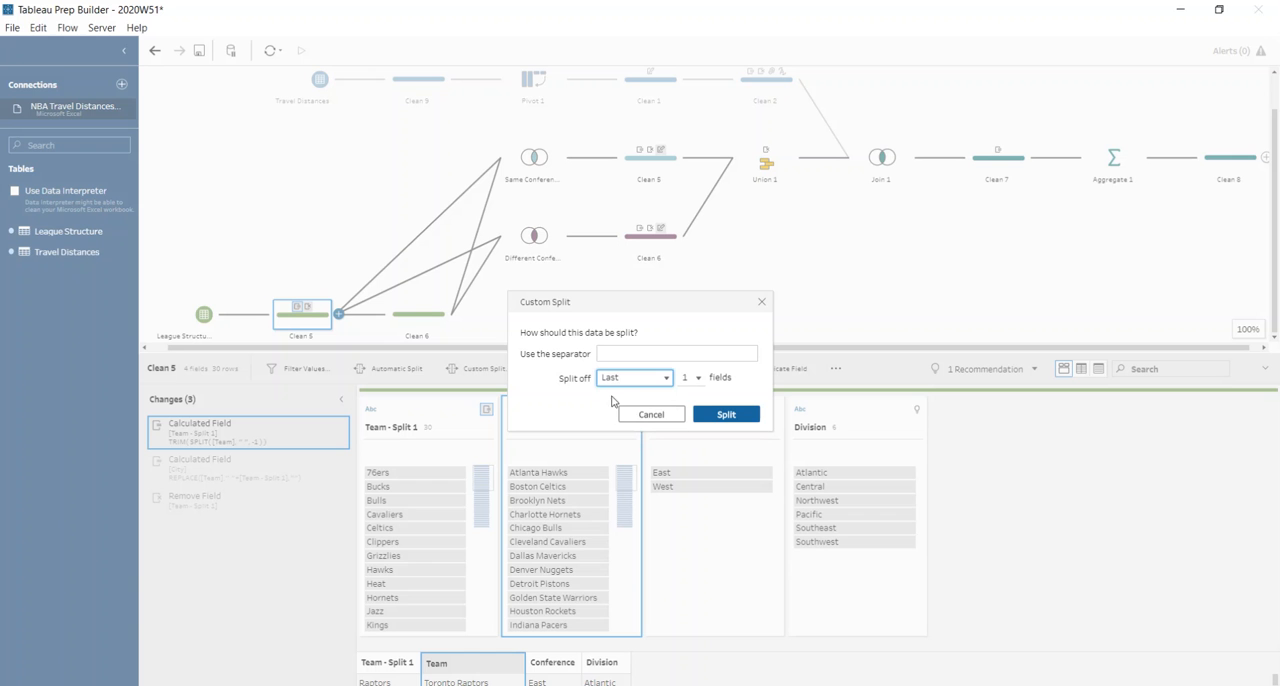
{"action": "left_click", "coordinate": [761, 301]}
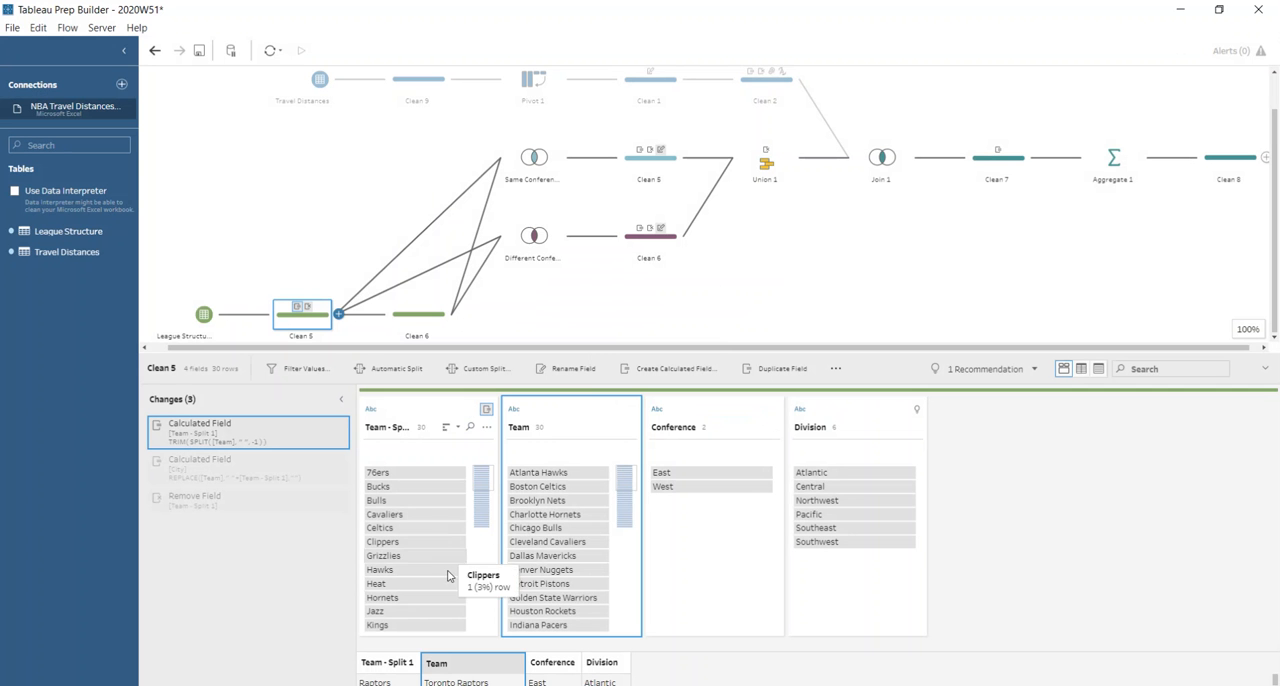
Review the City field's REPLACE calculation and the Remove Field change in the League Structure branch's Clean 5.
{"action": "double_click", "coordinate": [320, 468]}
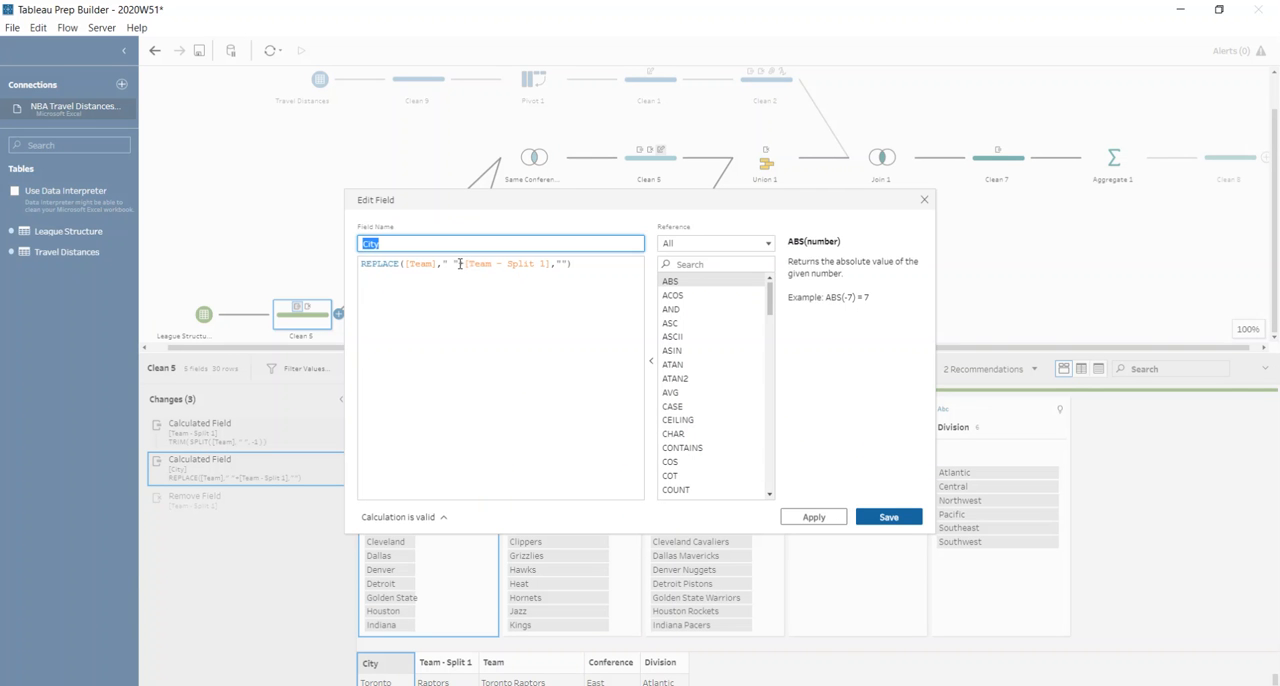
{"action": "left_click", "coordinate": [928, 197]}
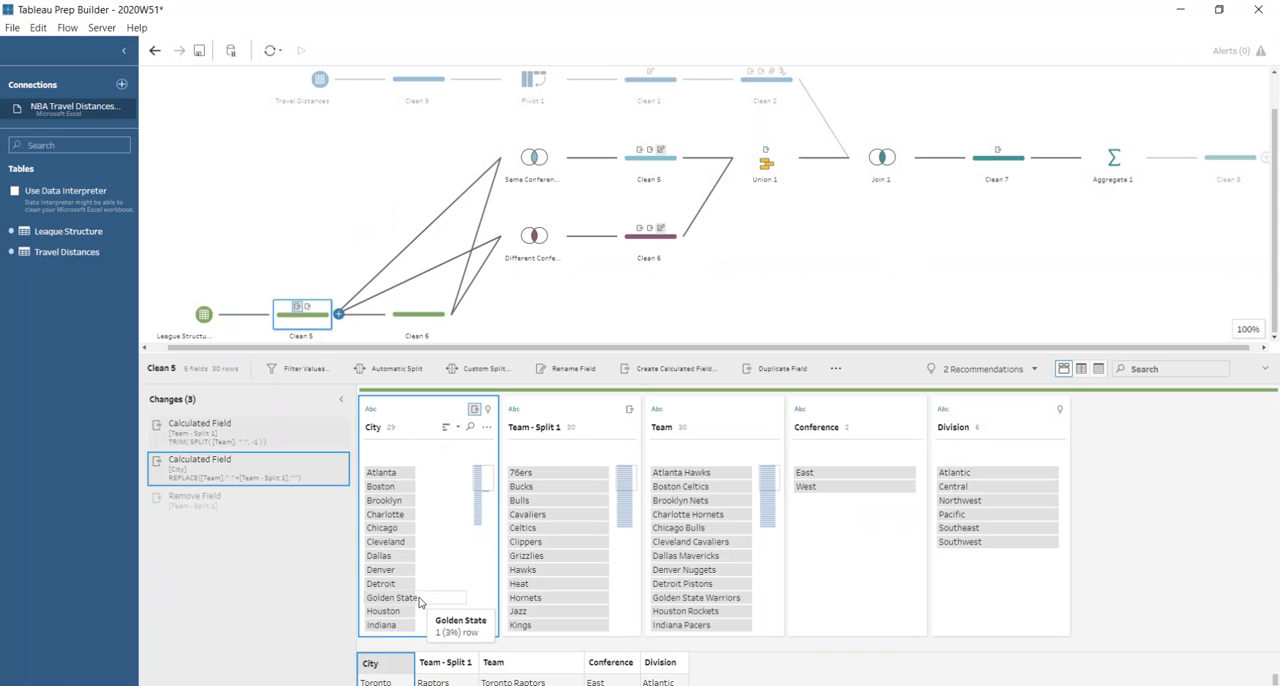
{"action": "left_click", "coordinate": [226, 500]}
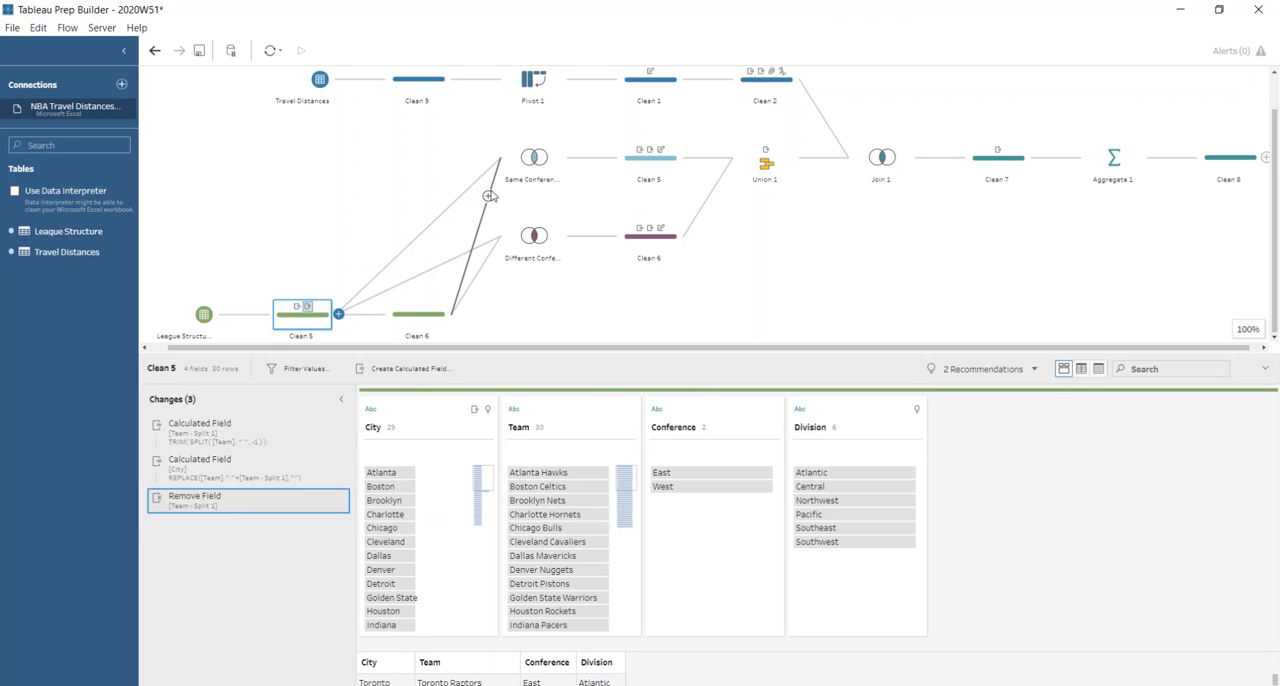
Examine the join clauses of the Same Conference and Different Conference joins.
{"action": "left_click", "coordinate": [531, 163]}
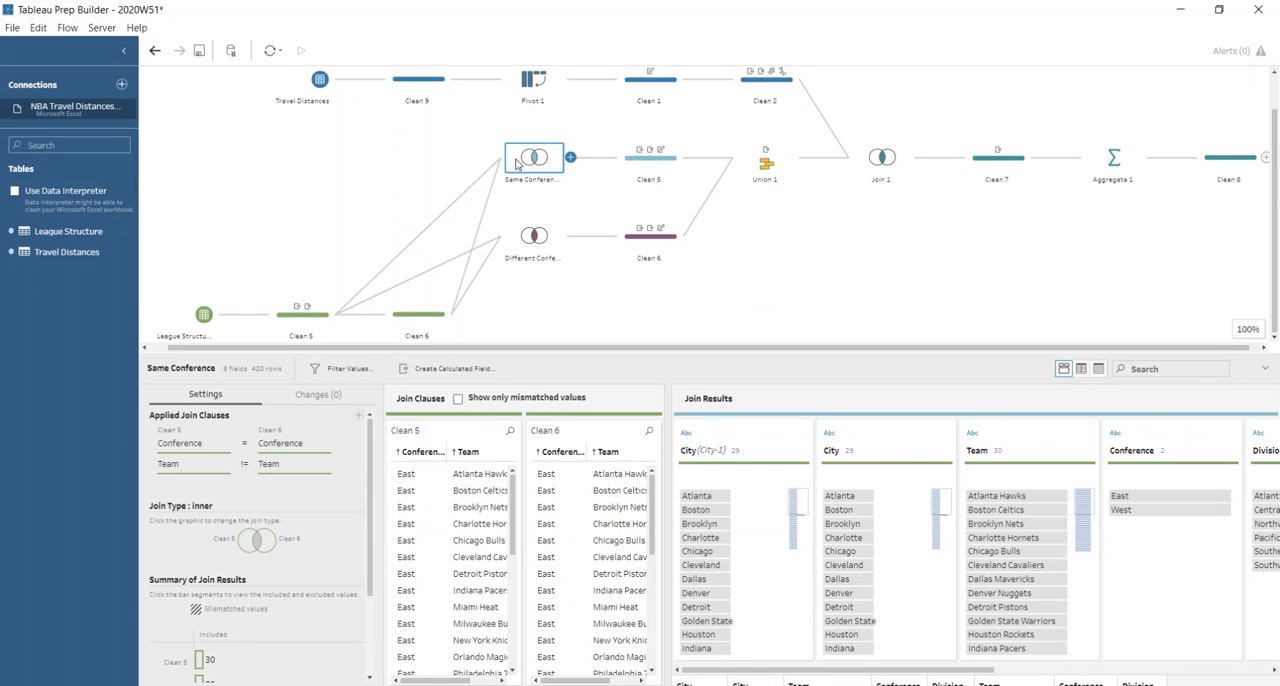
{"action": "left_click", "coordinate": [530, 244]}
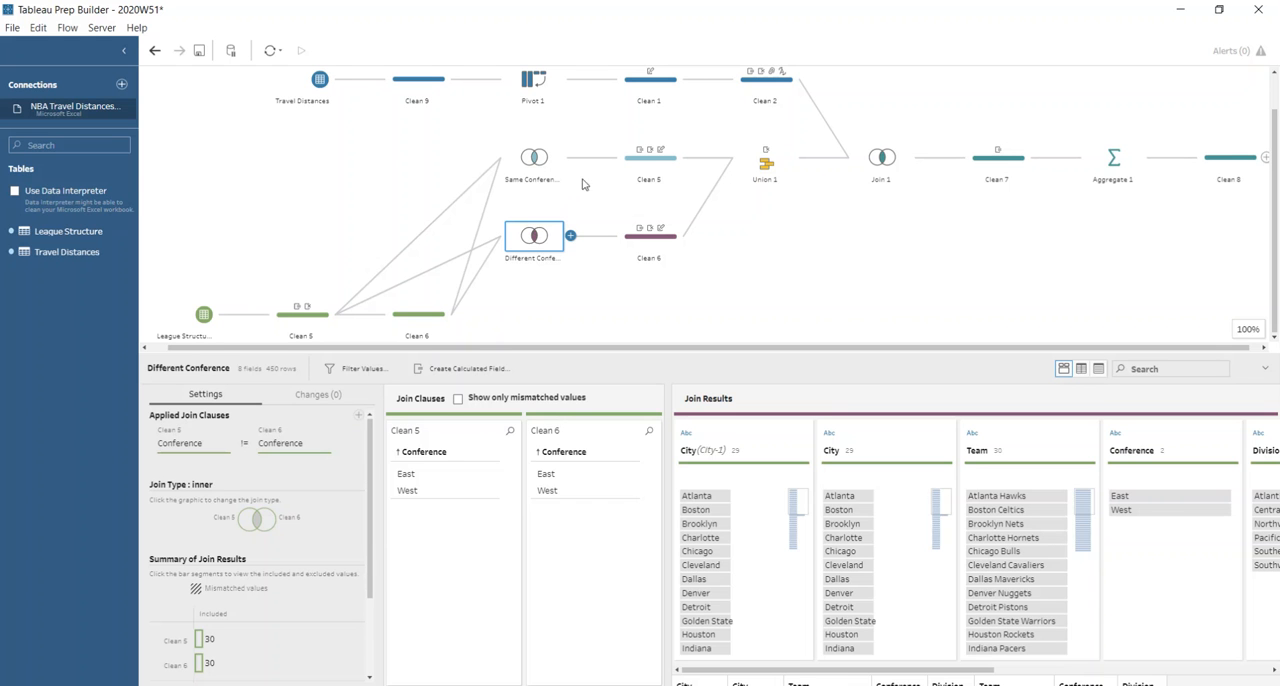
Review the changes in the Clean 5 and Clean 6 steps after the conference joins, and how Union 1 combines them.
{"action": "left_click", "coordinate": [640, 168]}
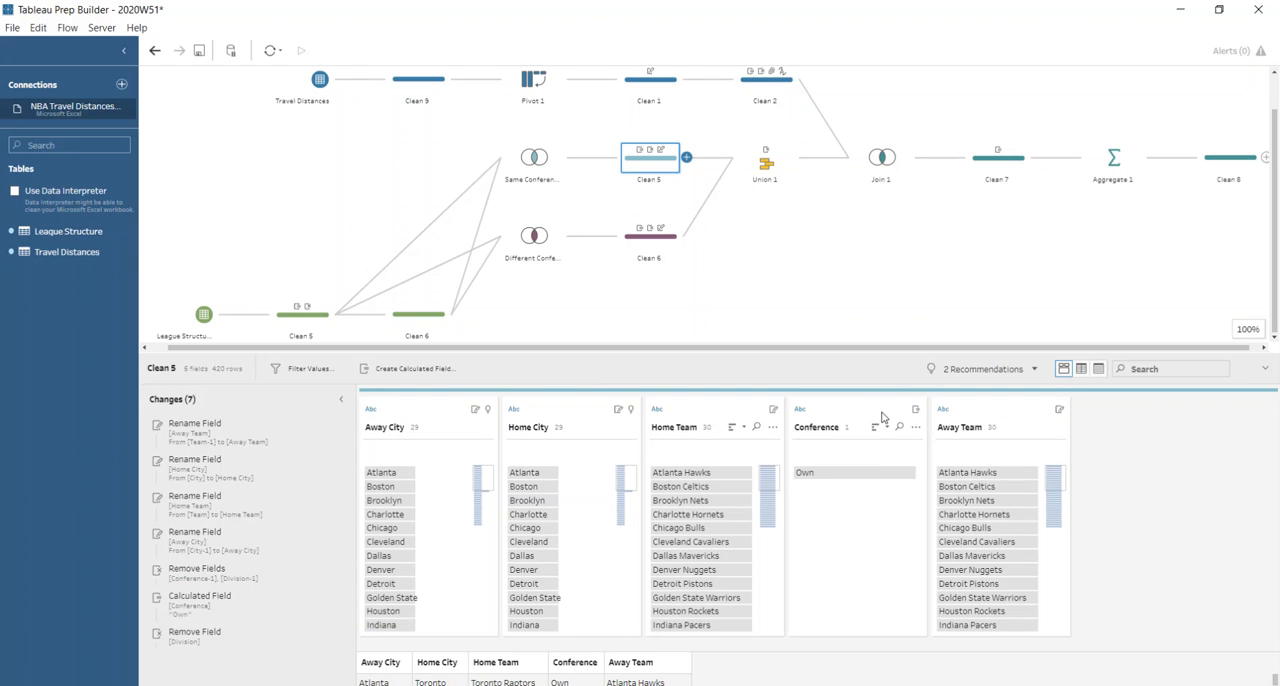
{"action": "left_click", "coordinate": [652, 238]}
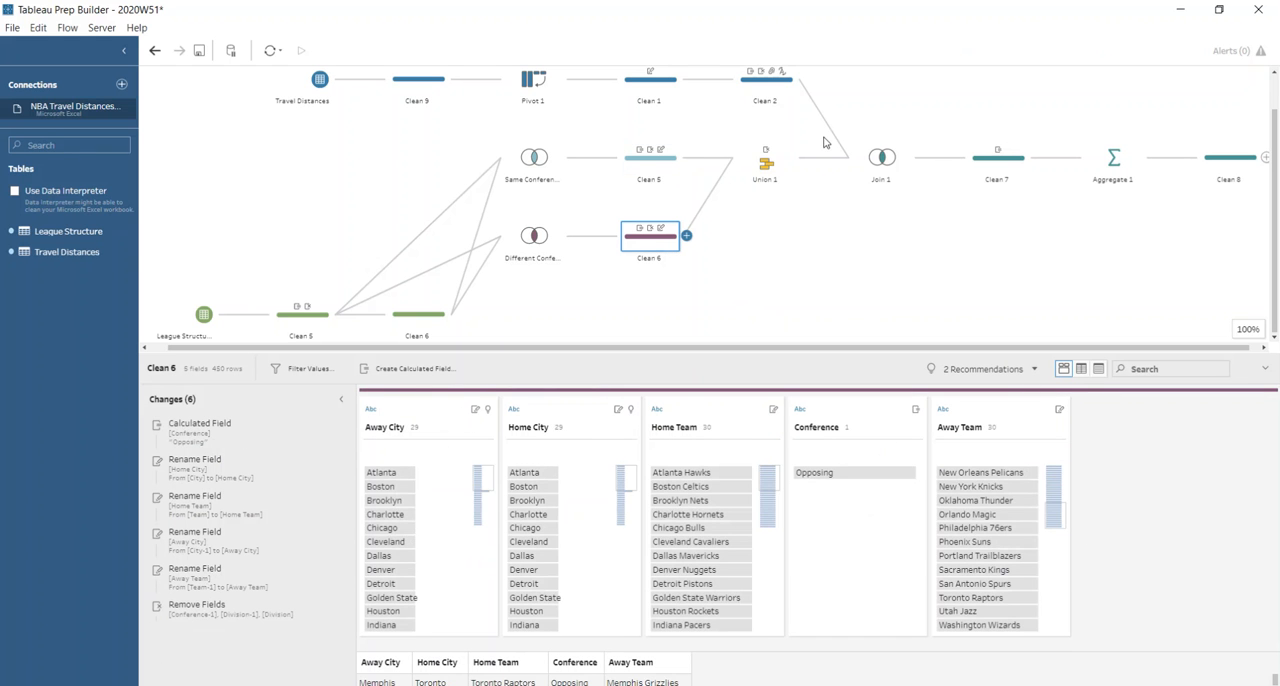
{"action": "left_click", "coordinate": [763, 166]}
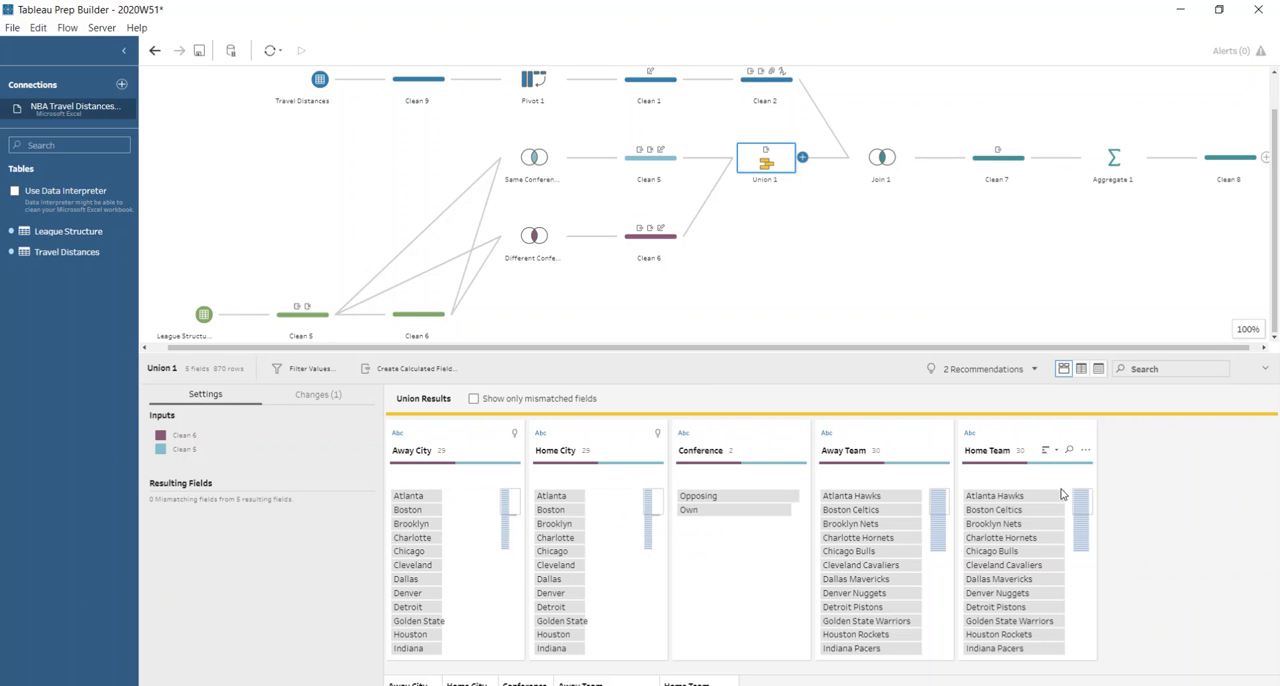
Examine Join 1's clauses between Union 1 and Clean 2, and inspect the unmatched Clean 2 rows excluded from the join.
{"action": "scroll", "coordinate": [871, 343], "scroll_direction": "right", "scroll_amount": 1}
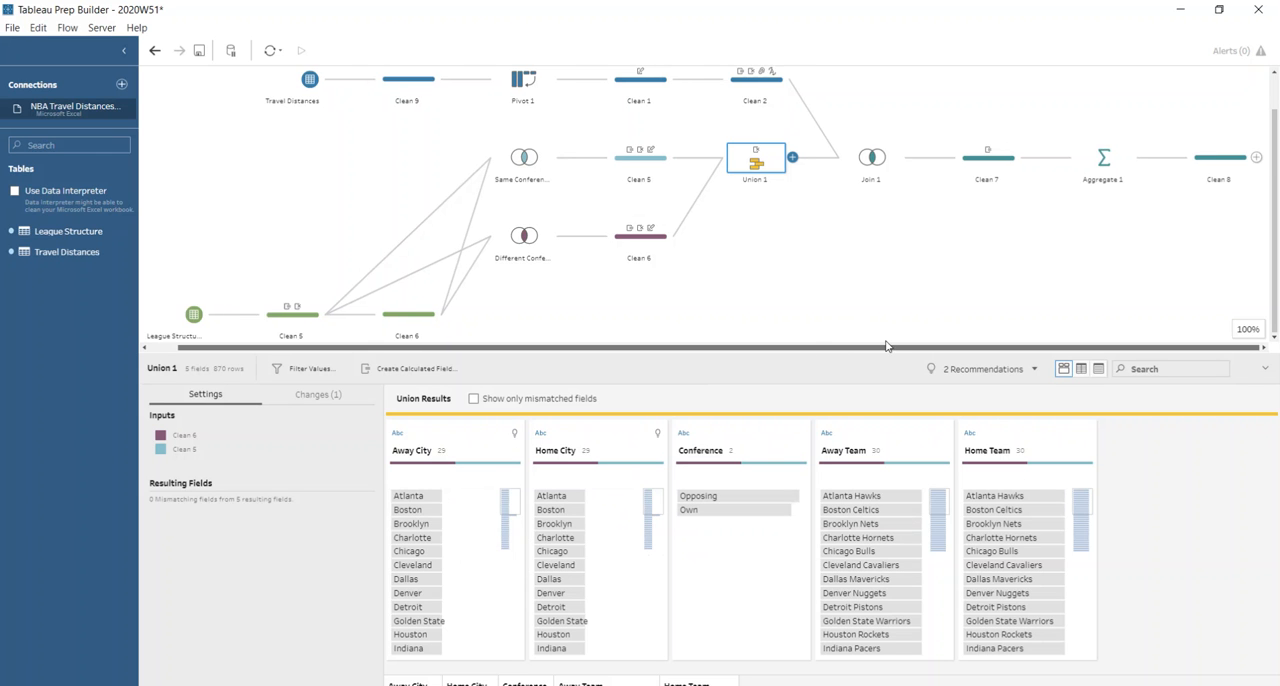
{"action": "left_click", "coordinate": [865, 168]}
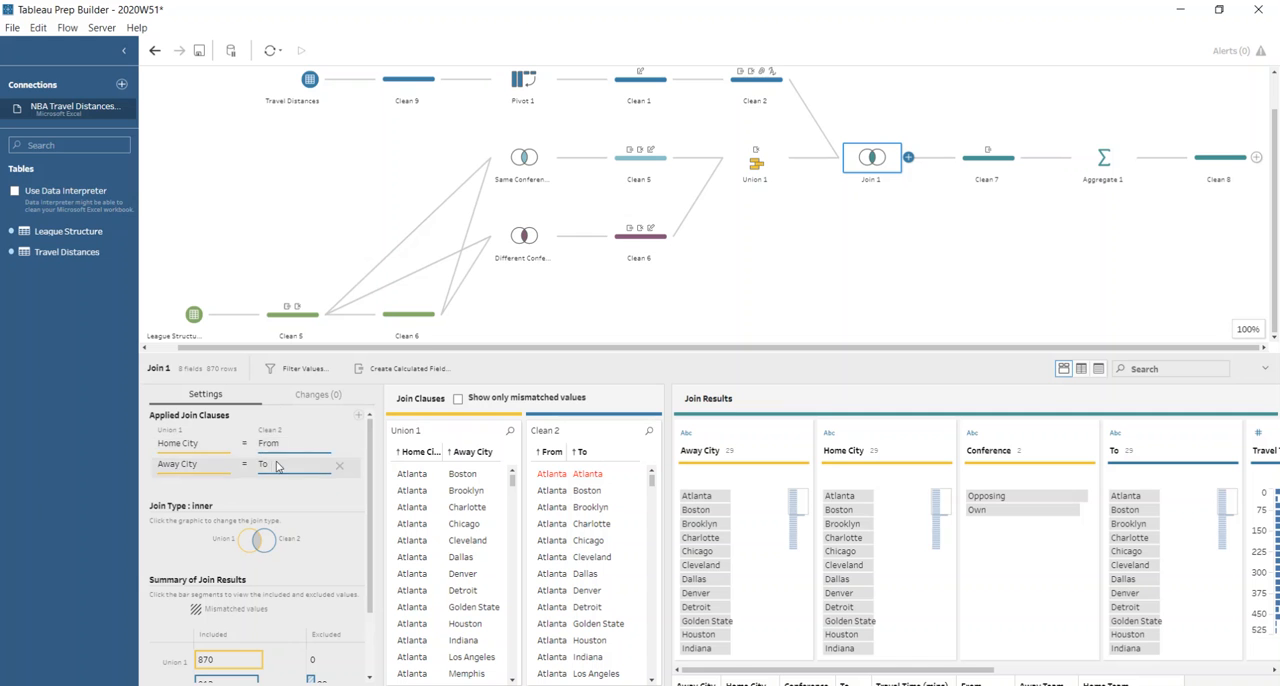
{"action": "scroll", "coordinate": [352, 506], "scroll_direction": "down", "scroll_amount": 1}
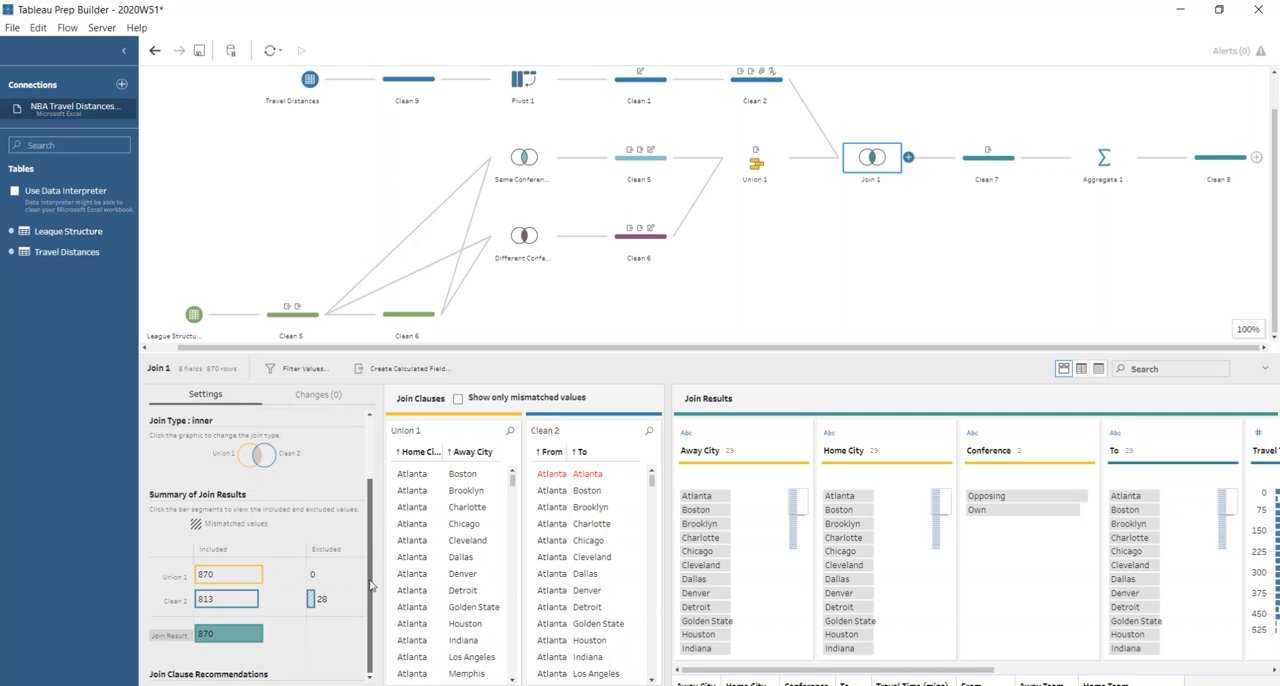
{"action": "left_click", "coordinate": [310, 598]}
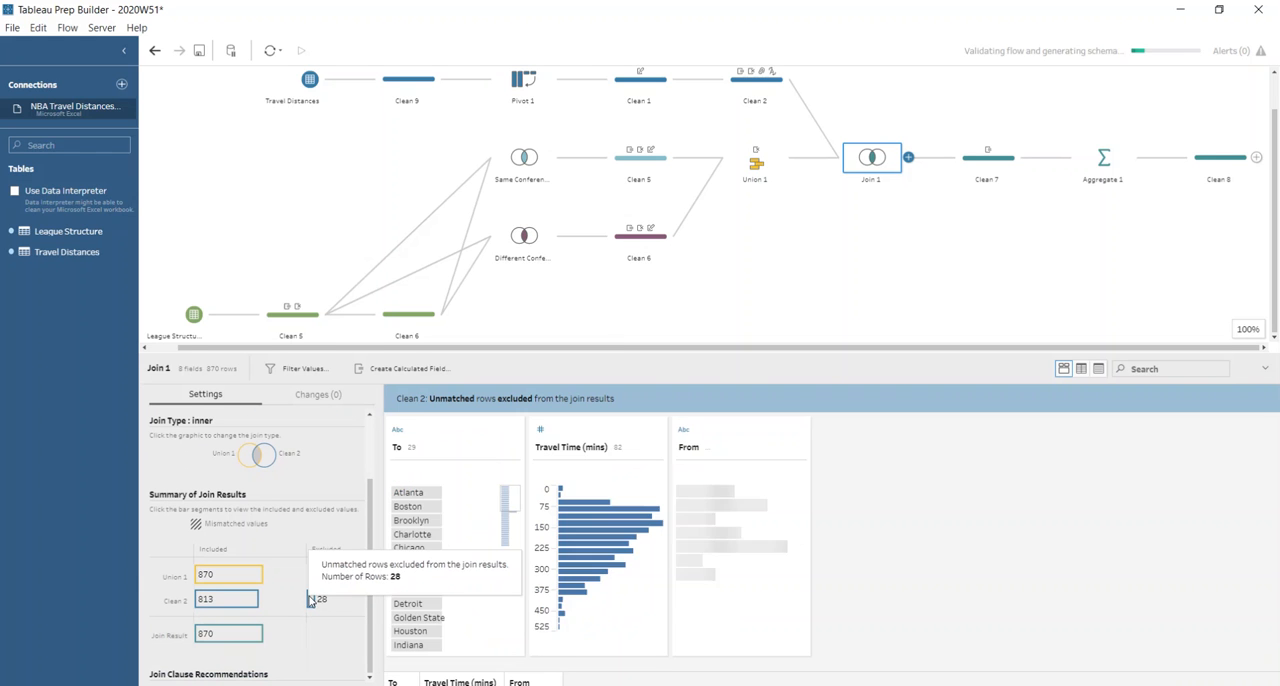
{"action": "left_click", "coordinate": [417, 494]}
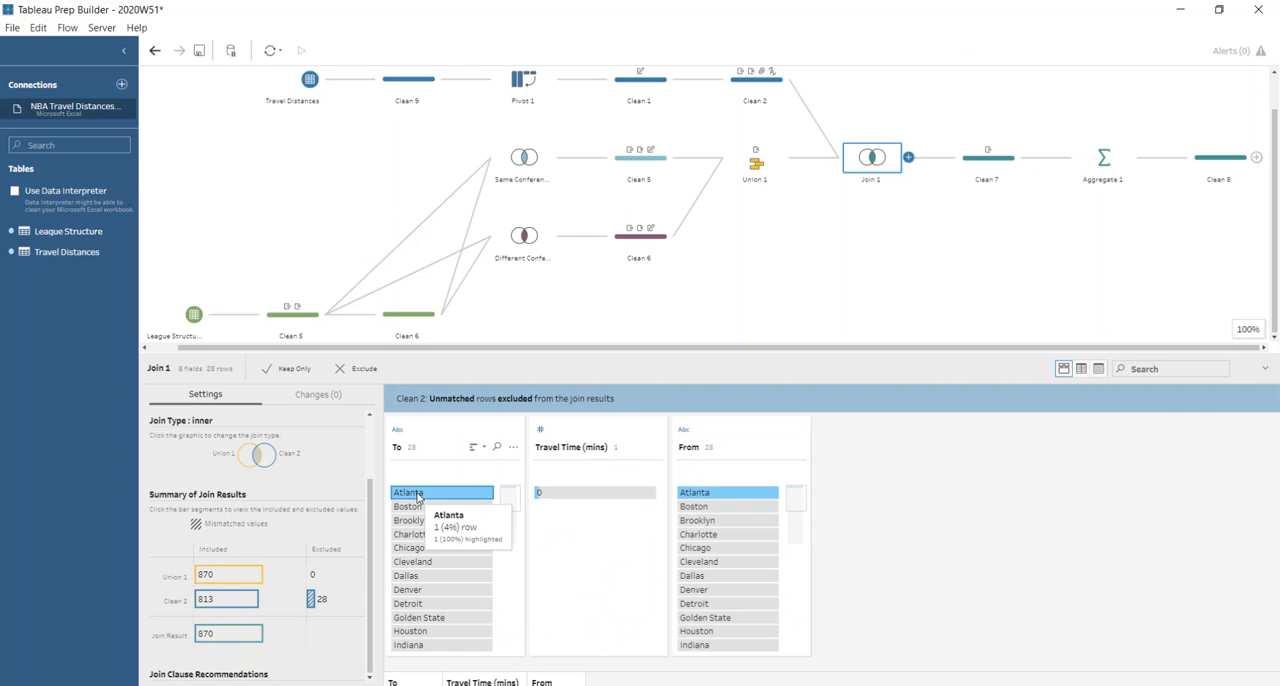
{"action": "left_click", "coordinate": [417, 494]}
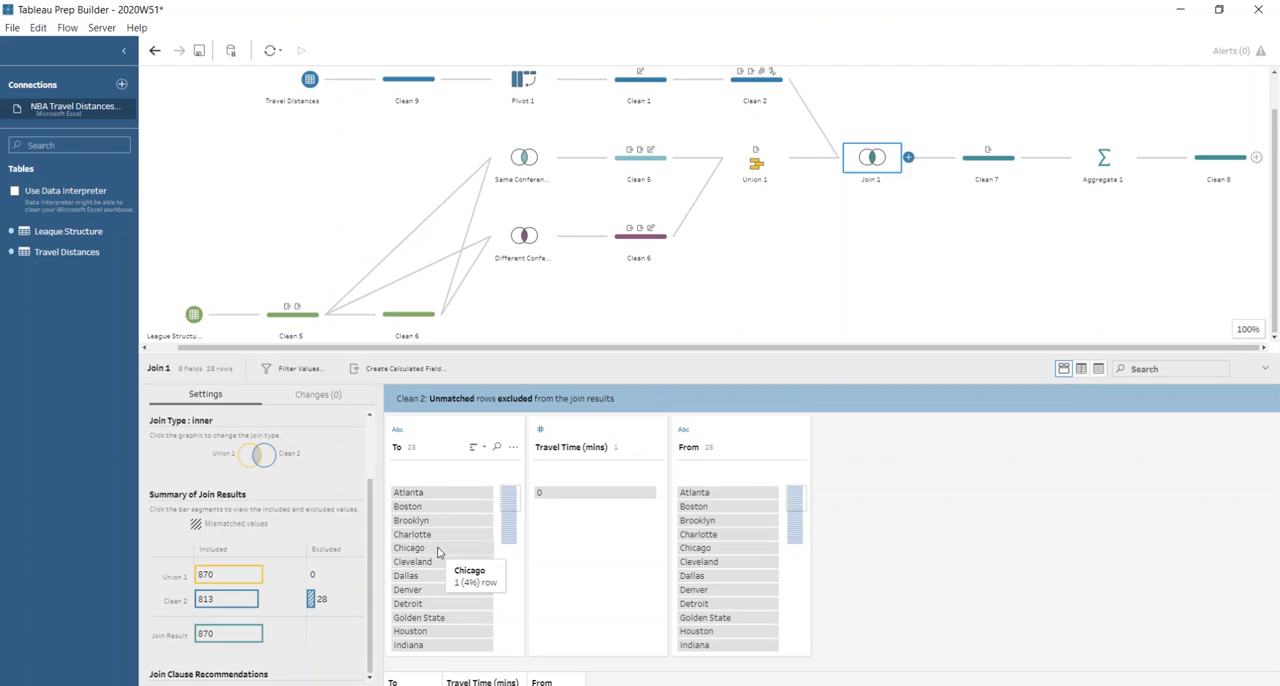
{"action": "mouse_move", "coordinate": [309, 605]}
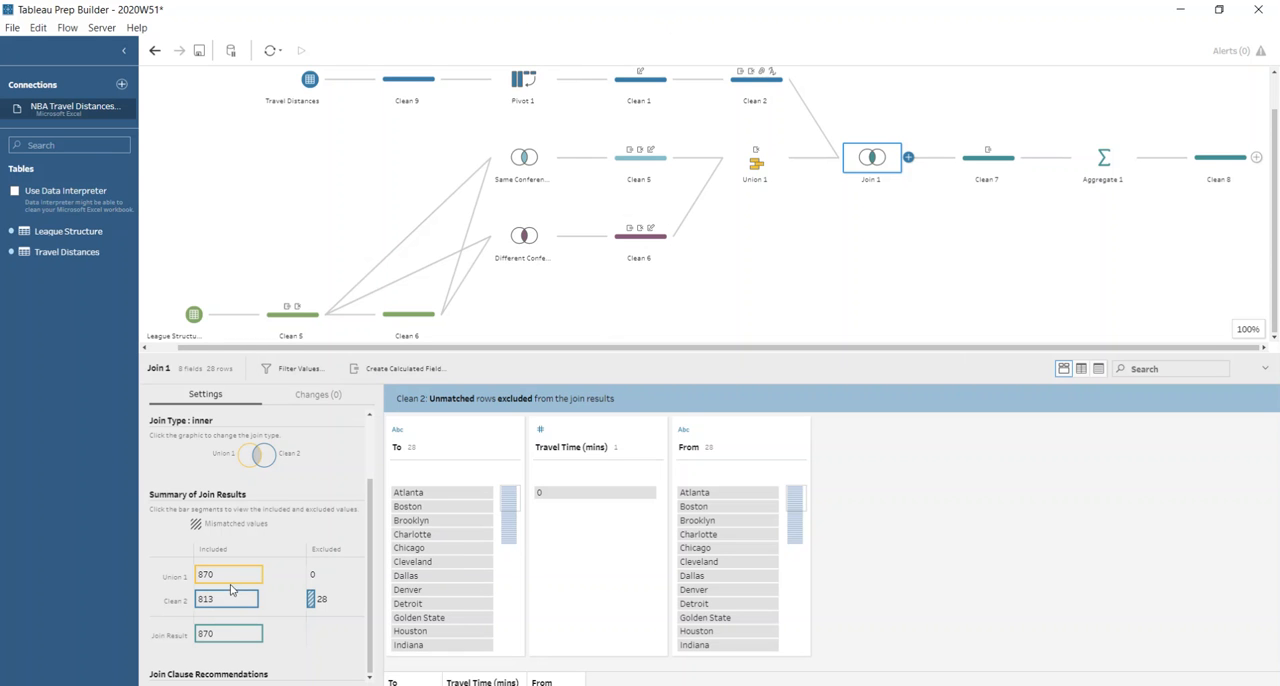
Inspect the Travel Time (mins) calculation in Clean 7 and the grouped and aggregated fields in Aggregate 1.
{"action": "left_click", "coordinate": [1006, 168]}
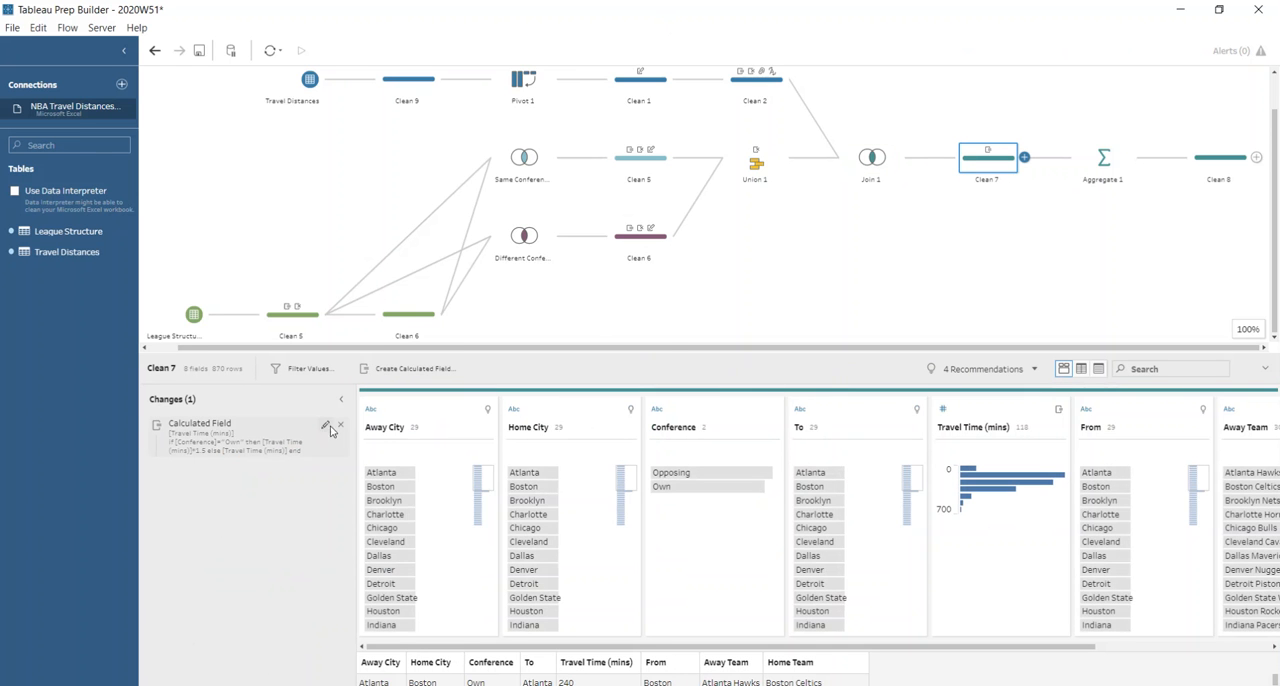
{"action": "left_click", "coordinate": [326, 428]}
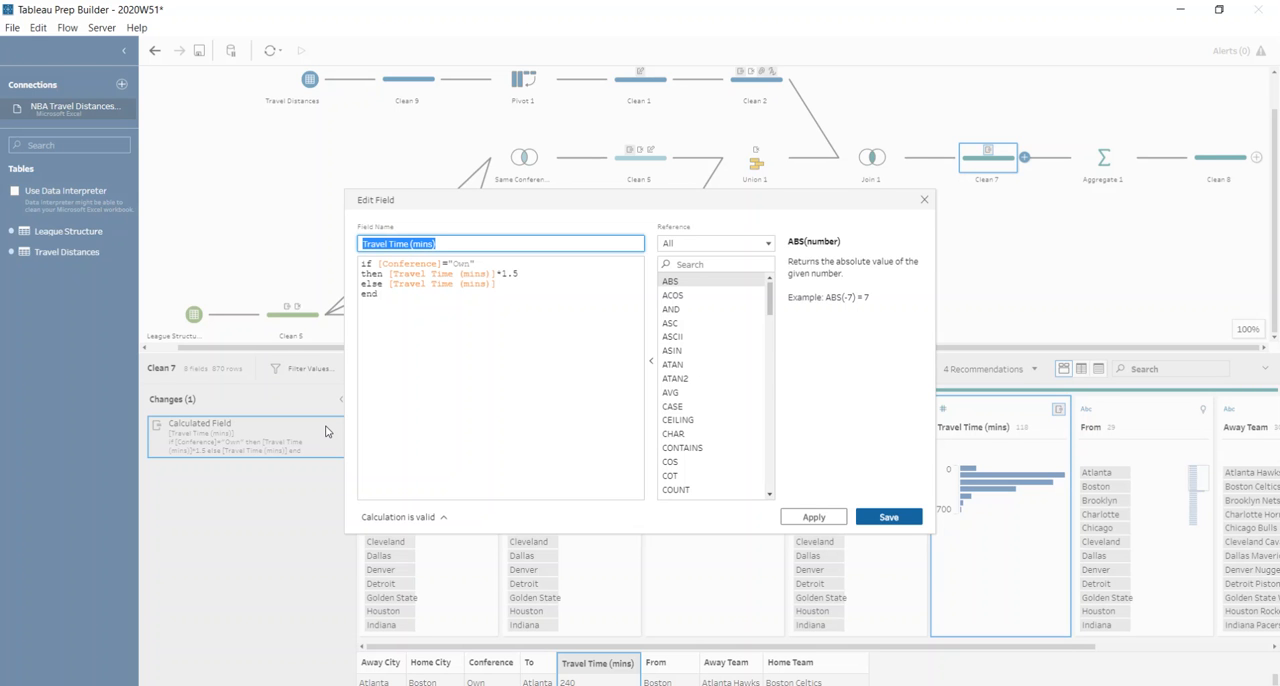
{"action": "left_click_drag", "start_coordinate": [530, 271], "coordinate": [500, 269]}
{"action": "left_click", "coordinate": [499, 284]}
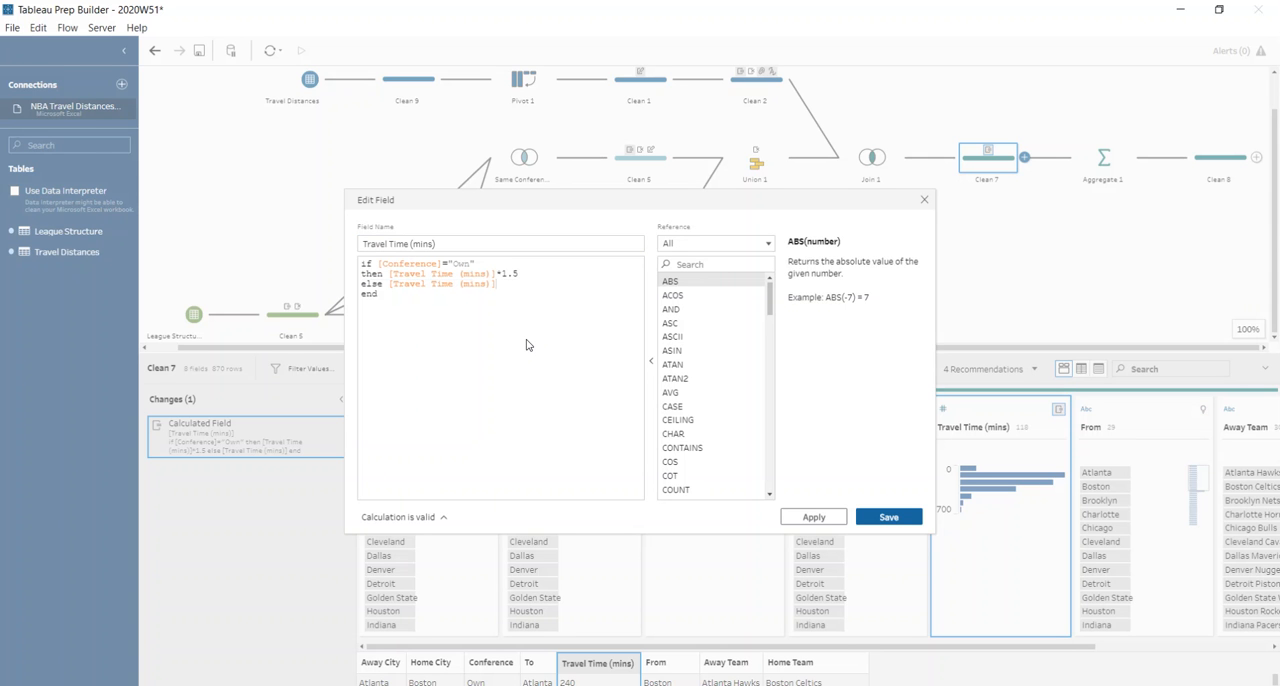
{"action": "left_click", "coordinate": [924, 200]}
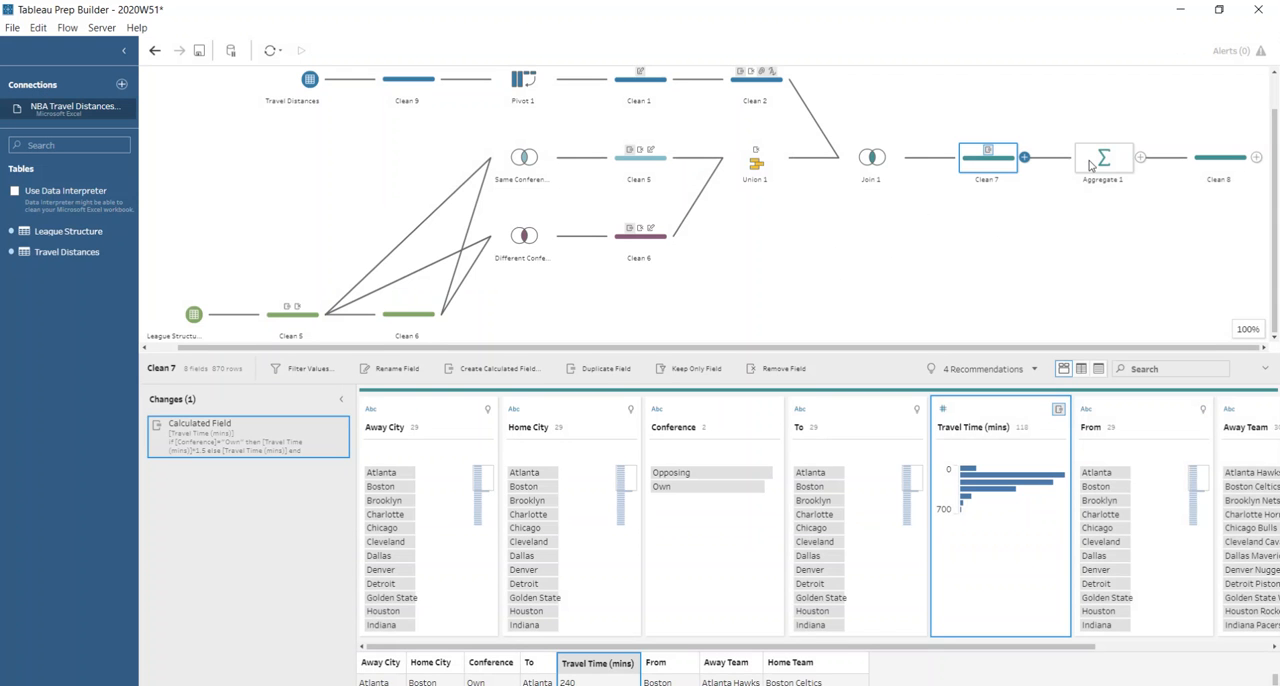
{"action": "left_click", "coordinate": [1090, 165]}
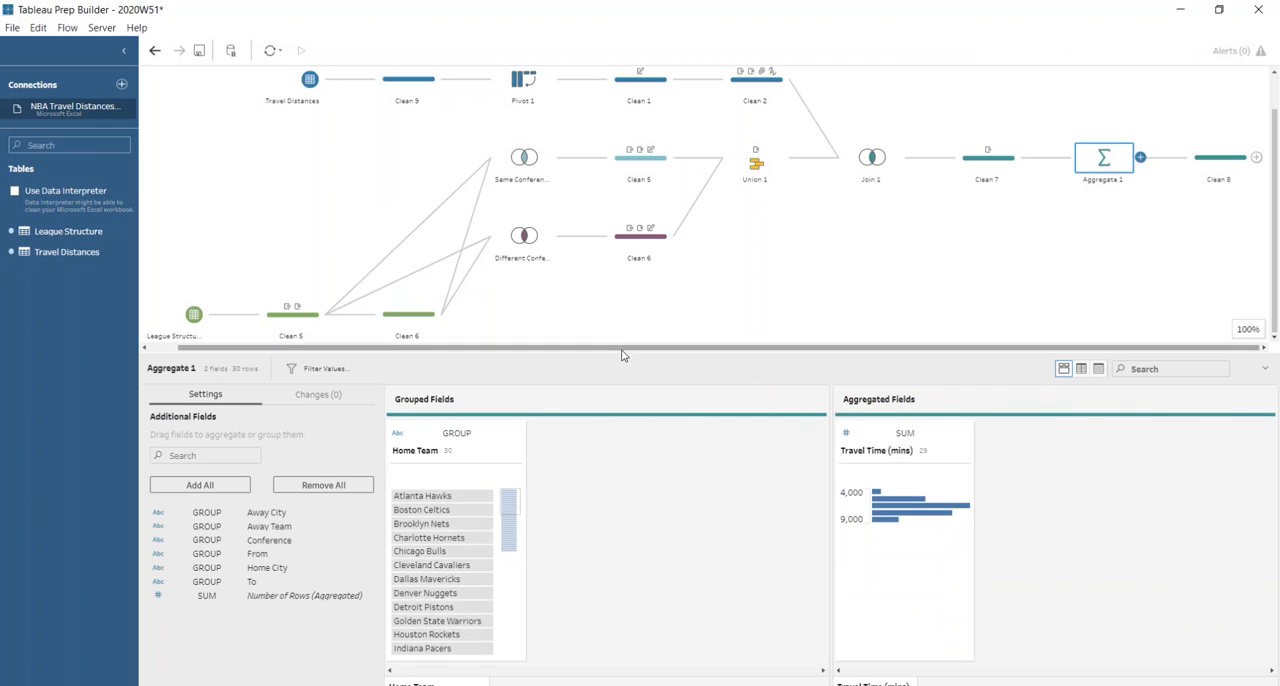
{"action": "left_click_drag", "start_coordinate": [623, 354], "coordinate": [623, 295]}
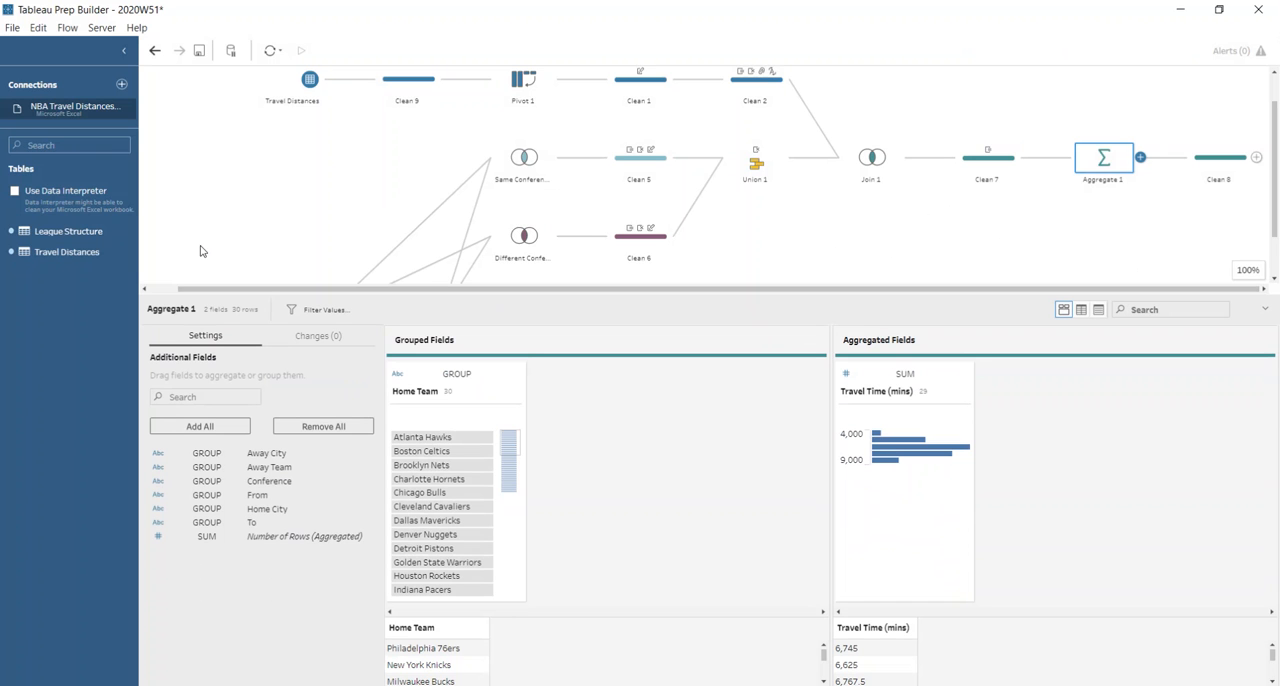
Join the League Structure table to Clean 8 at the end of the flow, matching Home Team to Team.
{"action": "left_click_drag", "start_coordinate": [70, 234], "coordinate": [1256, 160]}
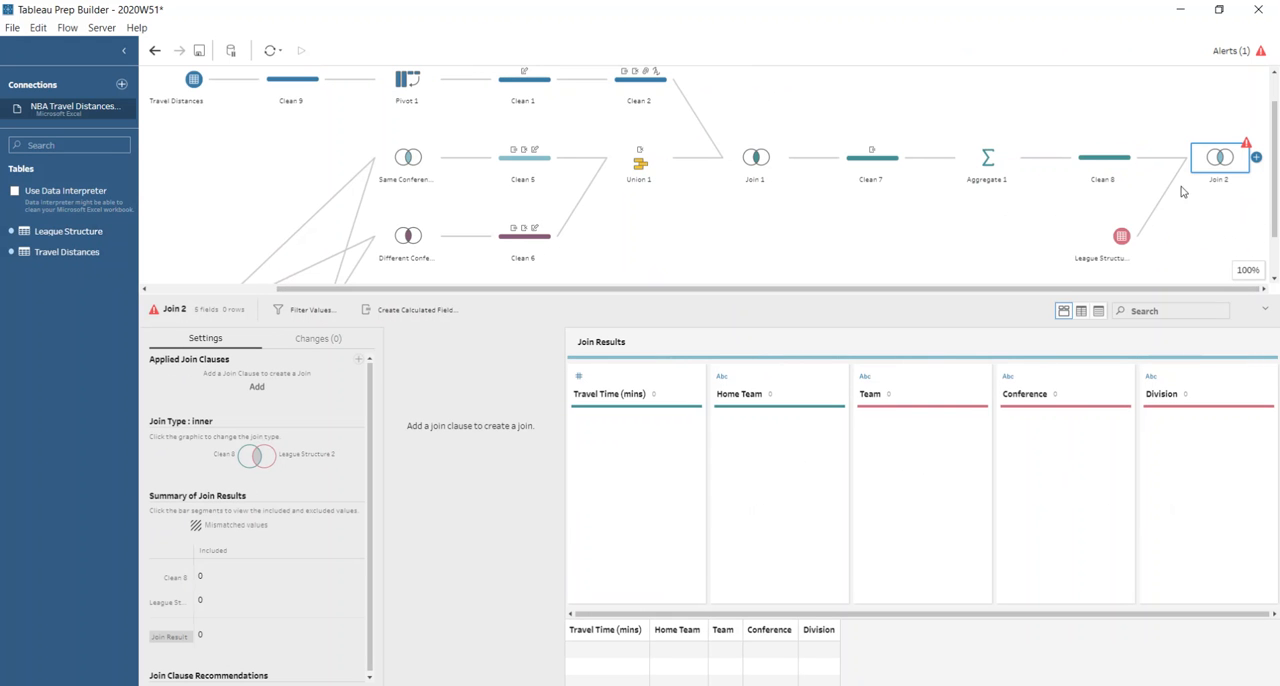
{"action": "left_click", "coordinate": [254, 390]}
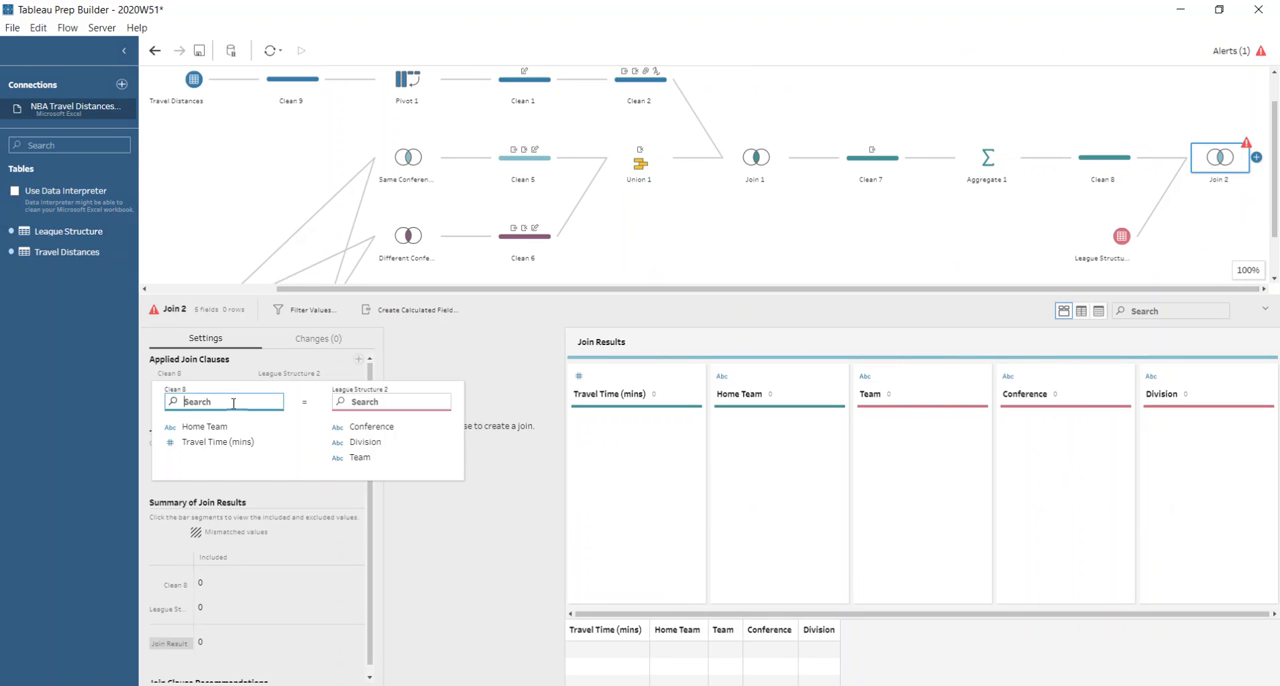
{"action": "left_click", "coordinate": [233, 429]}
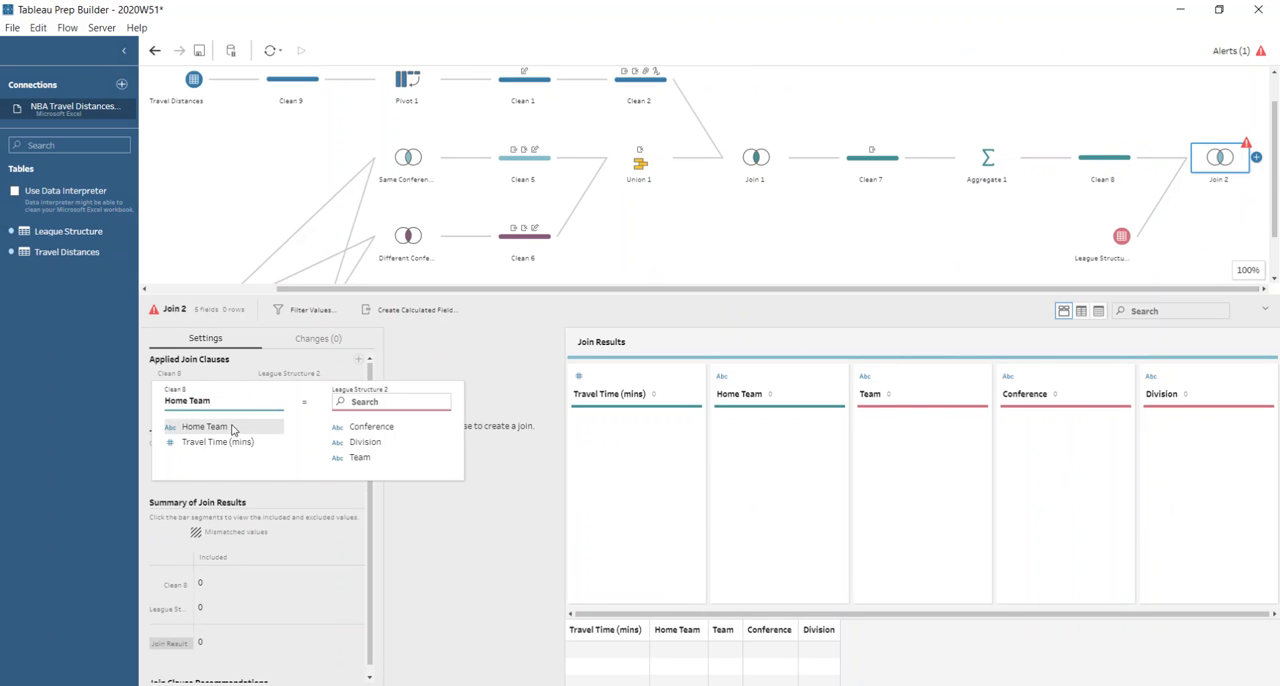
{"action": "left_click", "coordinate": [360, 457]}
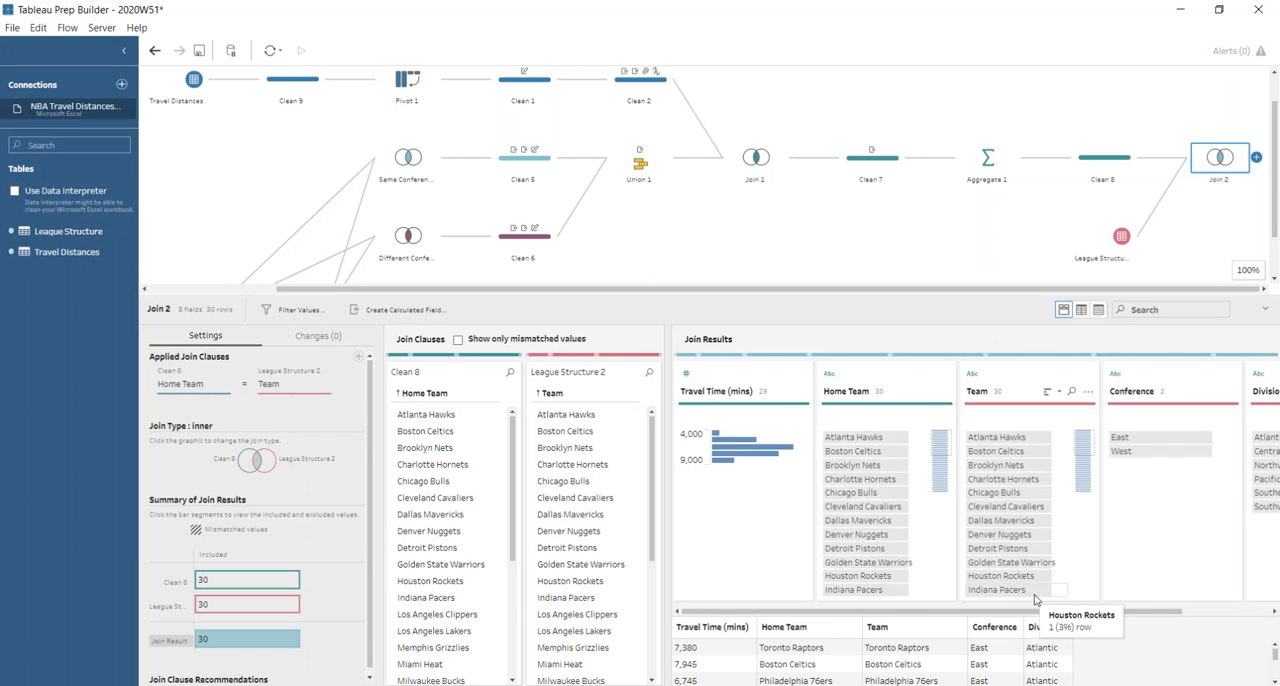
Remove the duplicate Team field from the results of the new join.
{"action": "left_click_drag", "start_coordinate": [1047, 614], "coordinate": [1135, 612]}
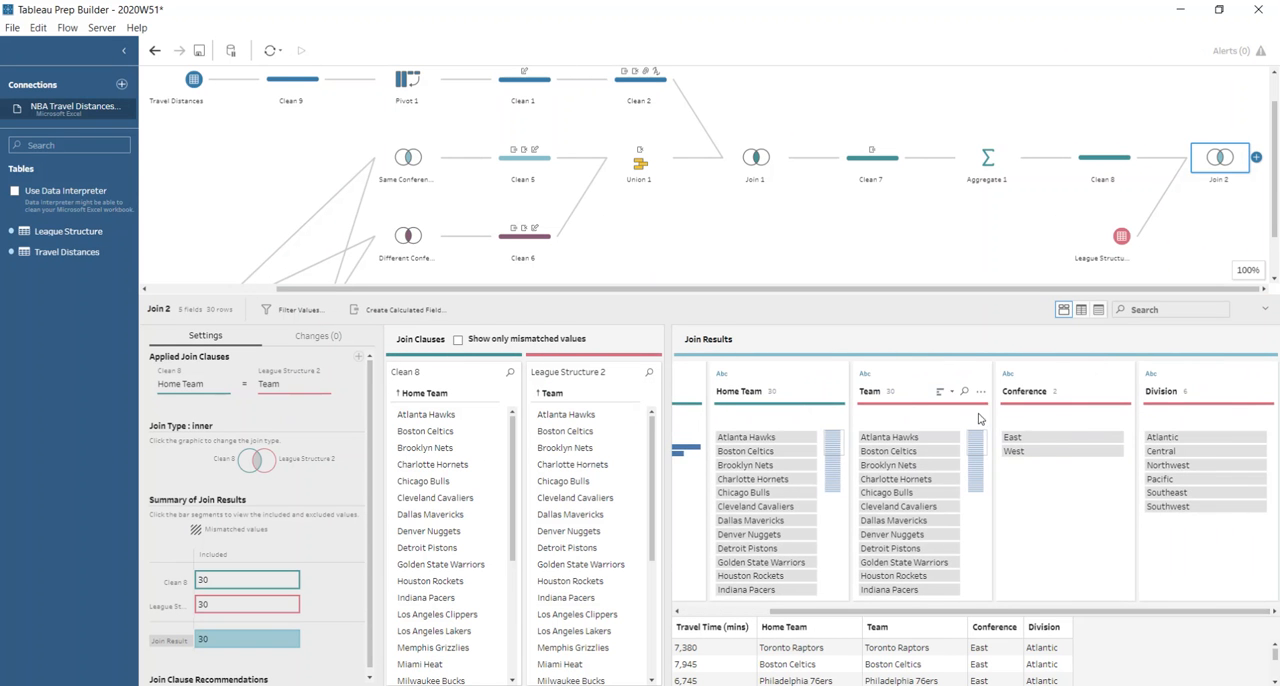
{"action": "left_click", "coordinate": [940, 383]}
{"action": "left_click", "coordinate": [915, 310]}
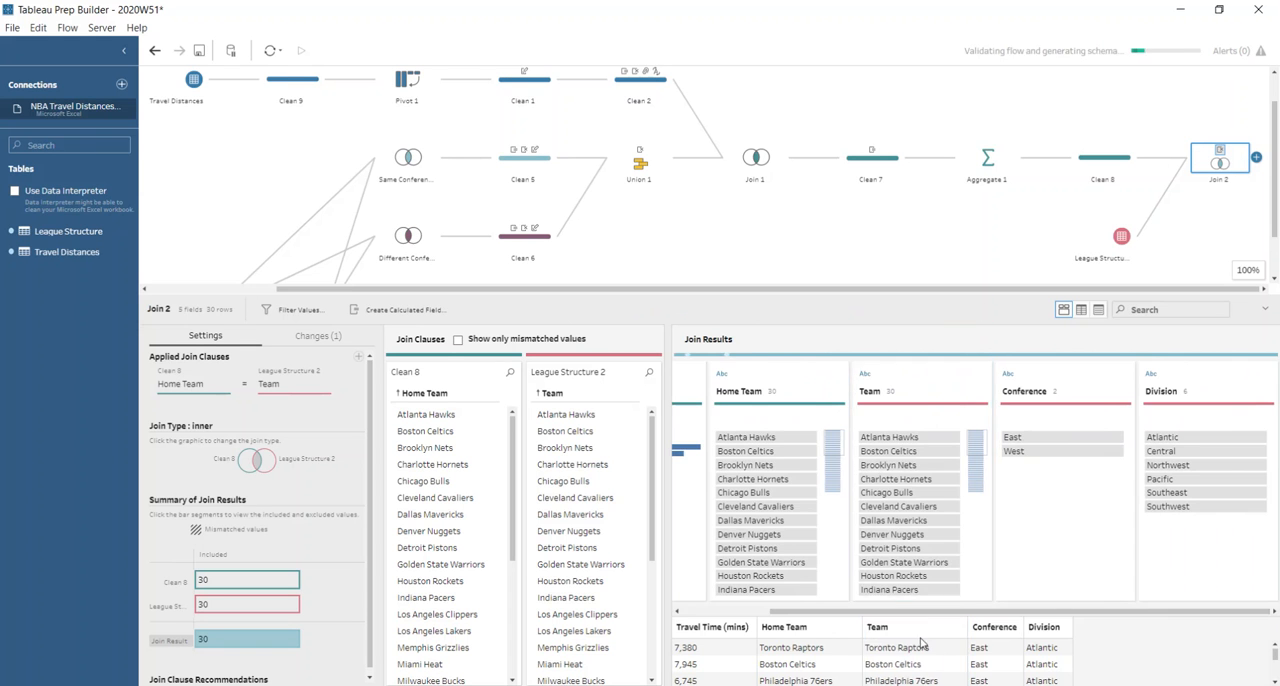